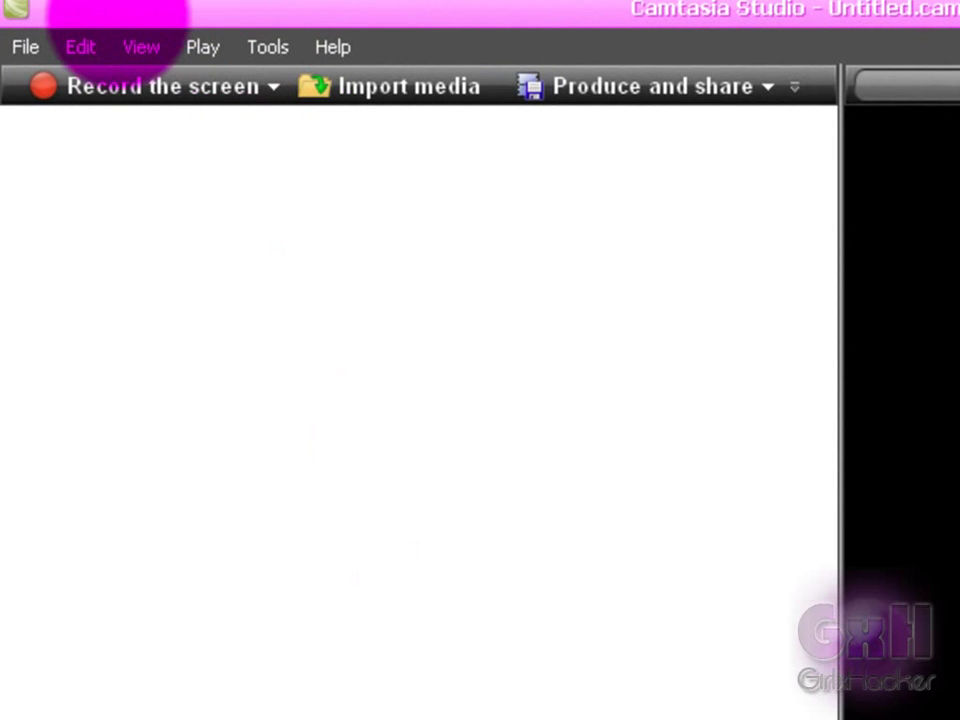
Step: Import the leg line-drawing video from Mis vídeos and place it at the start of the Video 1 track
click(14, 33)
click(154, 352)
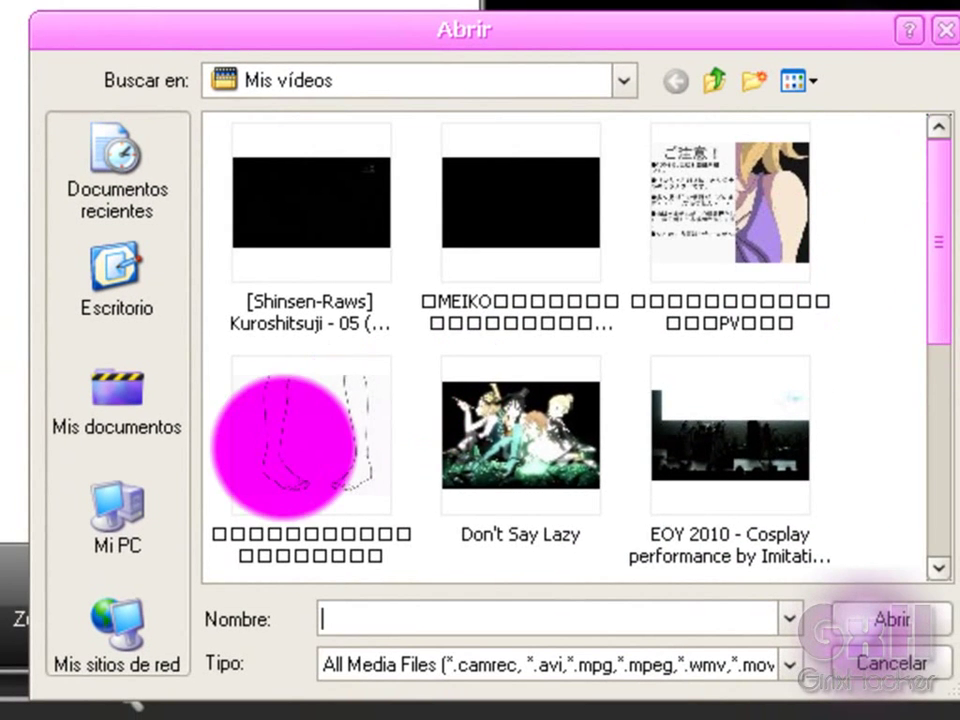
click(630, 700)
double_click(271, 452)
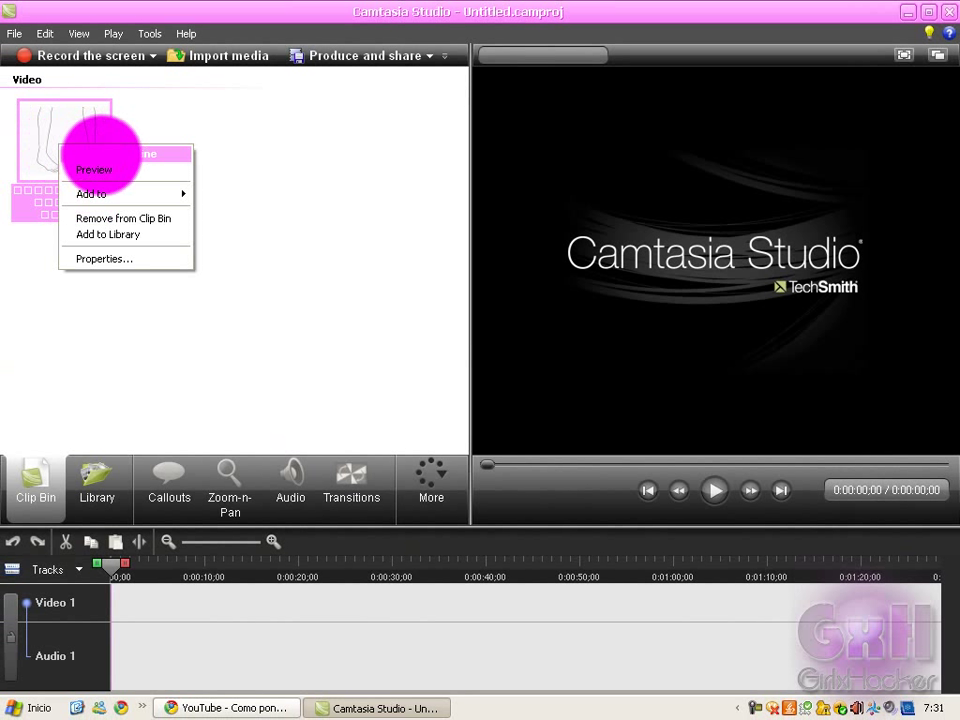
click(295, 214)
drag(81, 124, 128, 604)
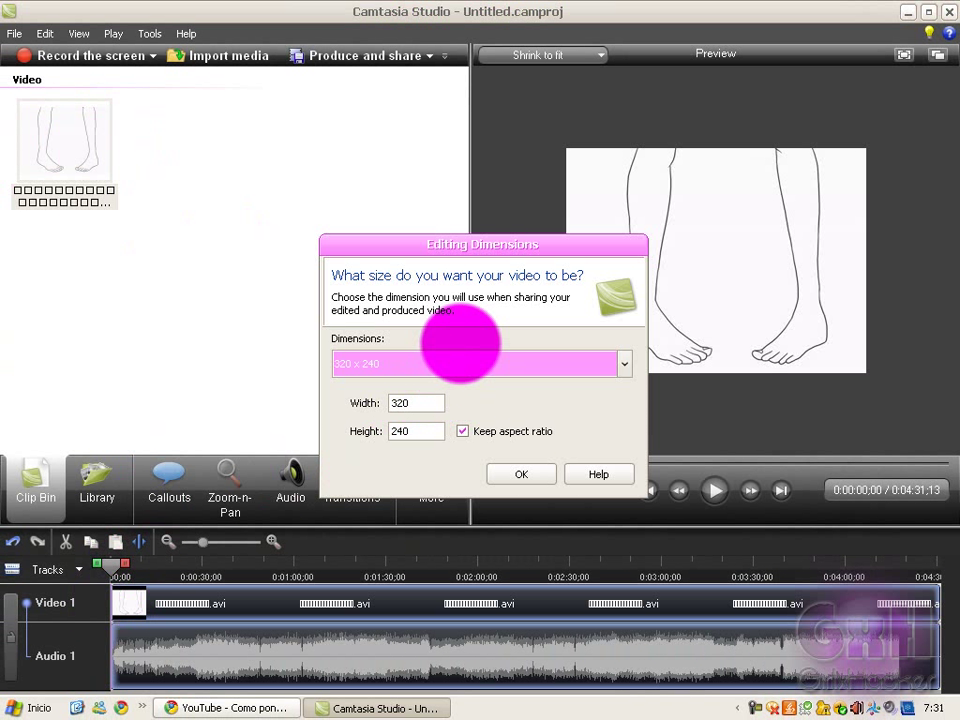
Step: Set the editing dimensions to 1024 x 768 and zoom in on the clip at 320% so it fills the frame
click(485, 364)
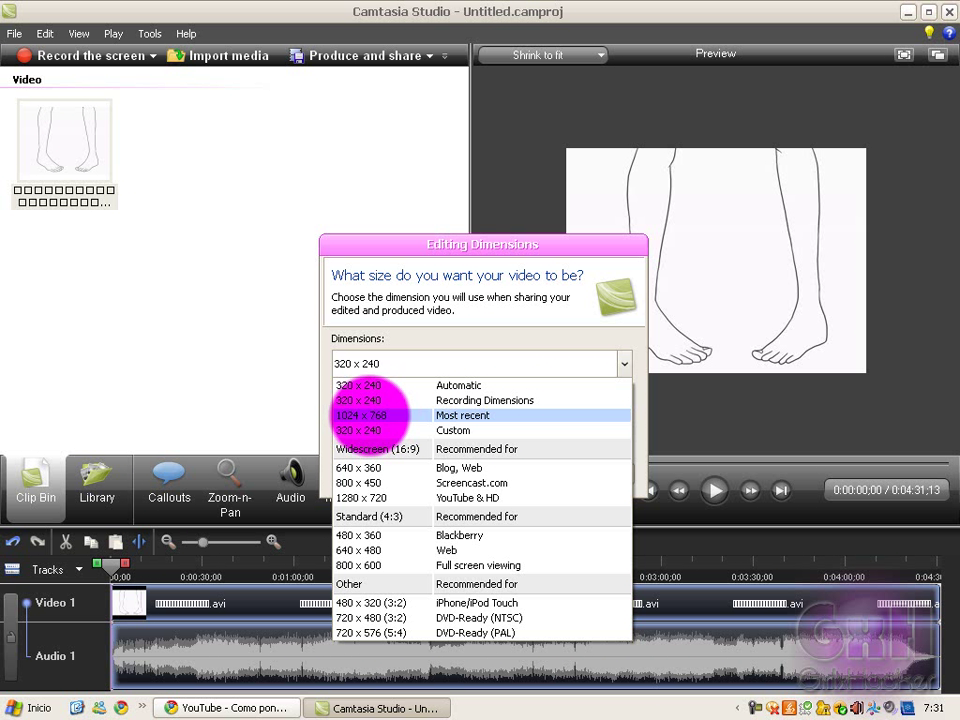
click(370, 415)
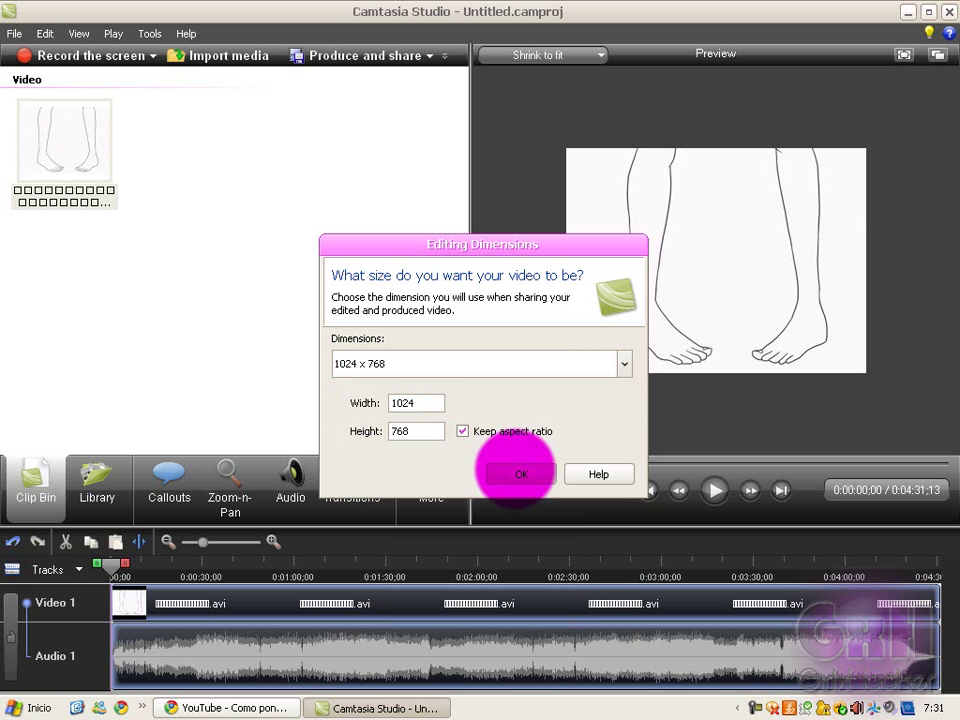
click(516, 470)
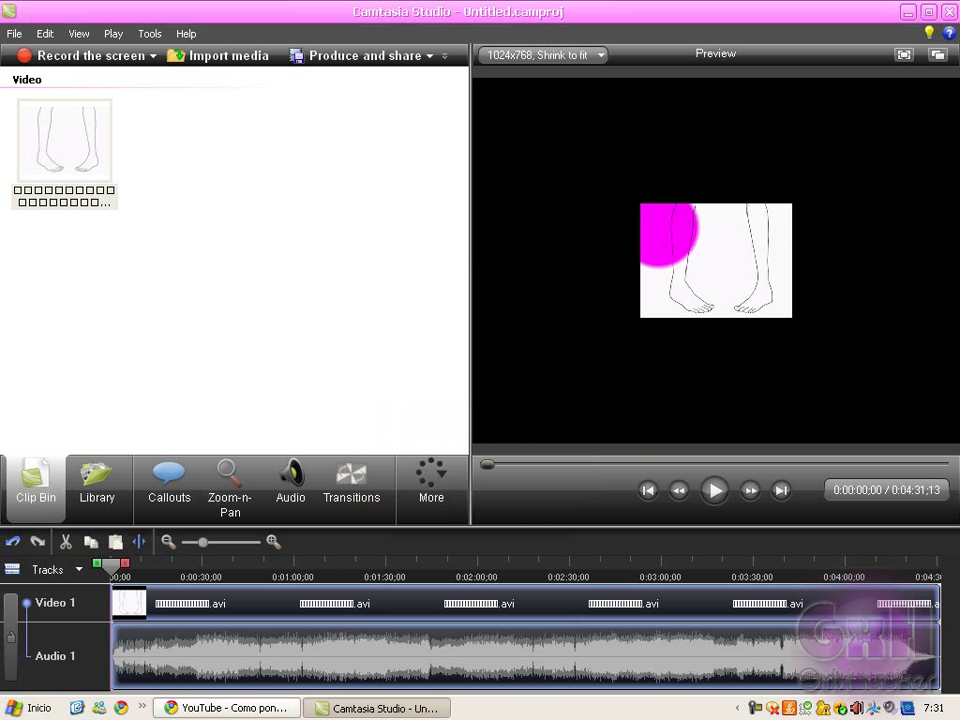
click(232, 485)
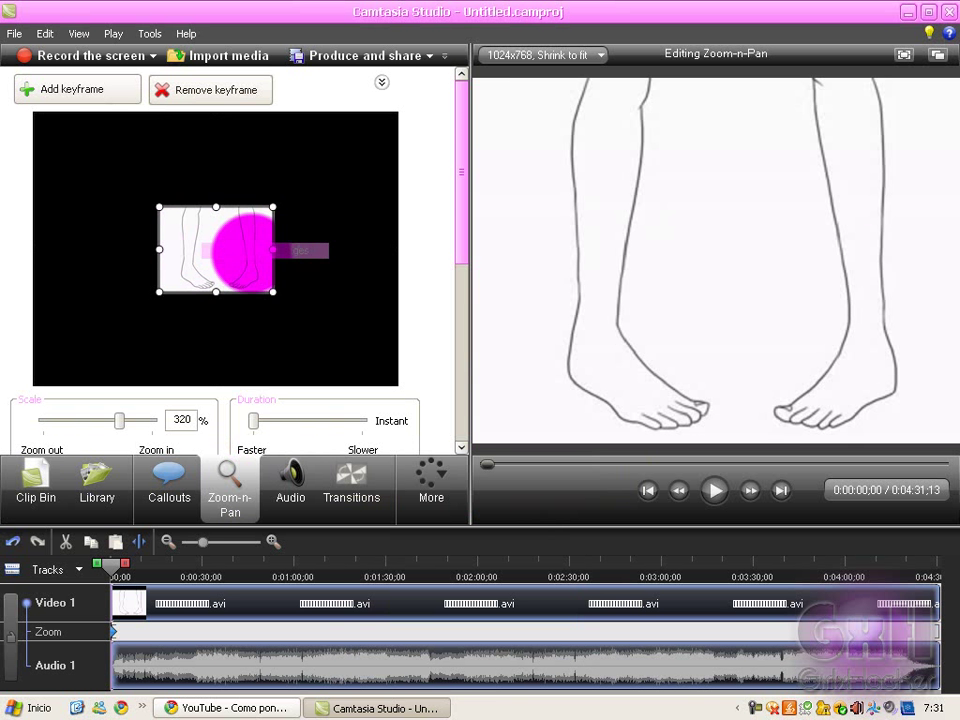
Step: Add a Text callout from the special shapes over the video and enter the text "Ejemplo"
click(169, 488)
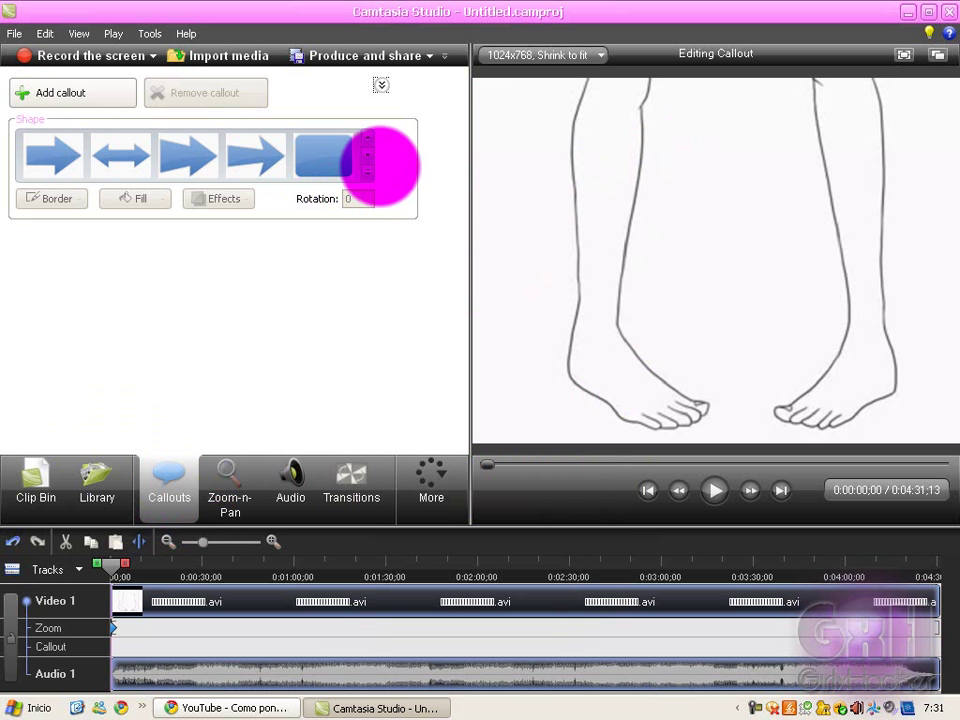
click(367, 172)
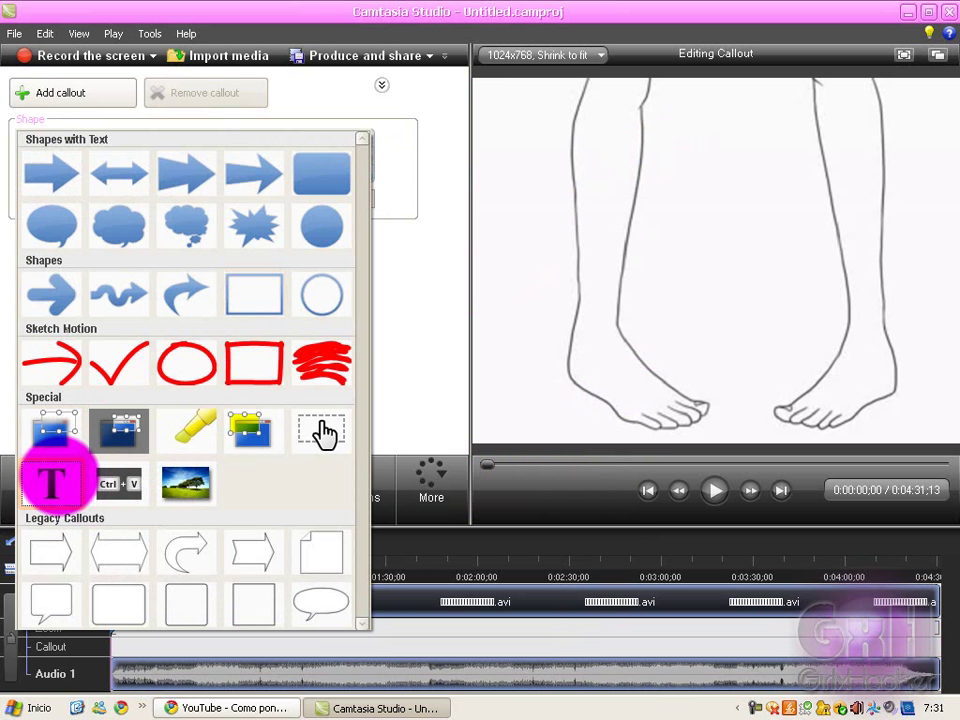
click(52, 482)
drag(583, 124, 778, 271)
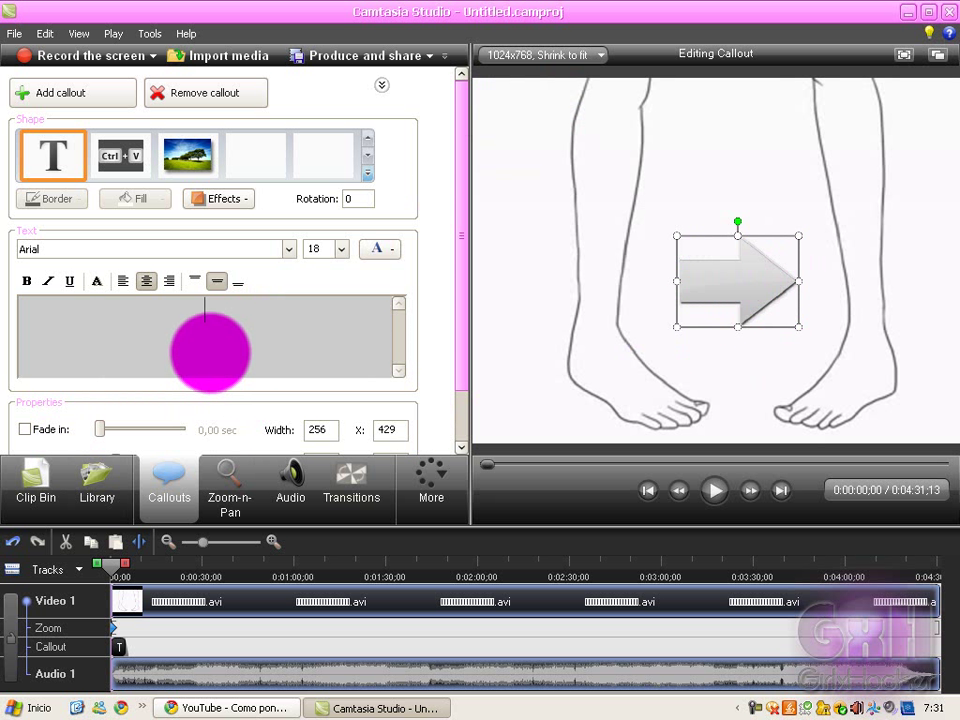
click(164, 328)
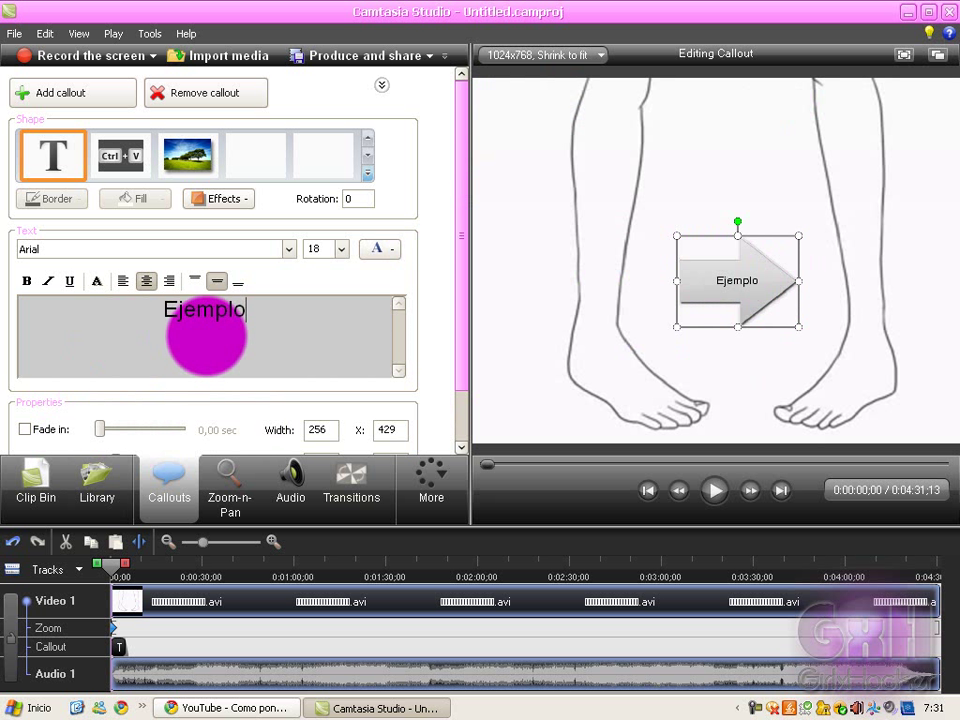
Step: Set the callout text "Ejemplo" to the Kaileen font at size 72
drag(246, 328, 160, 312)
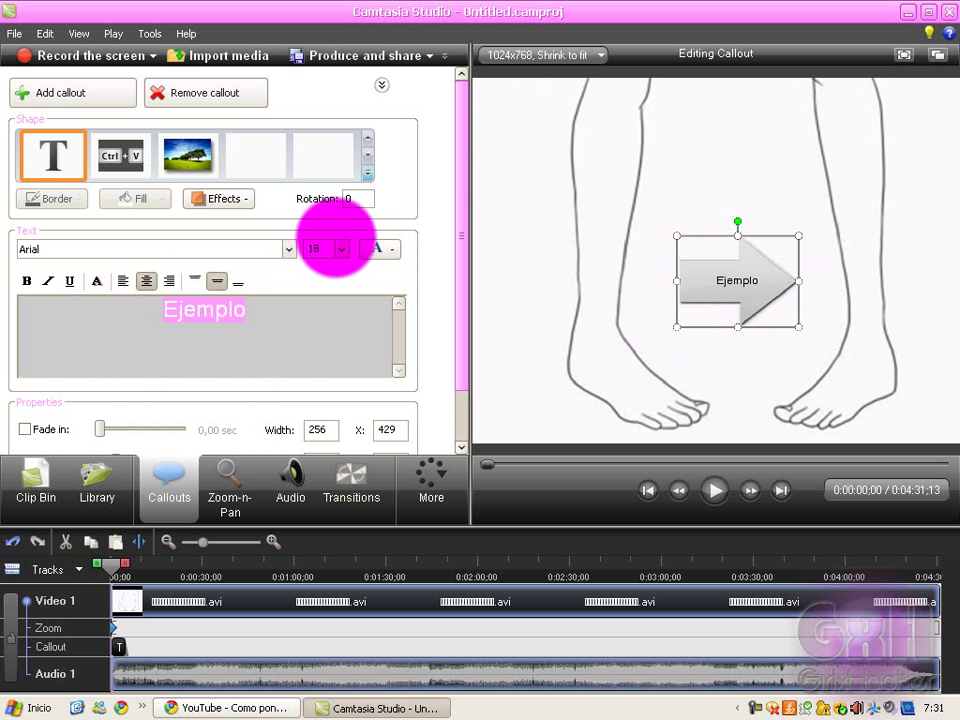
drag(290, 300, 297, 370)
click(208, 343)
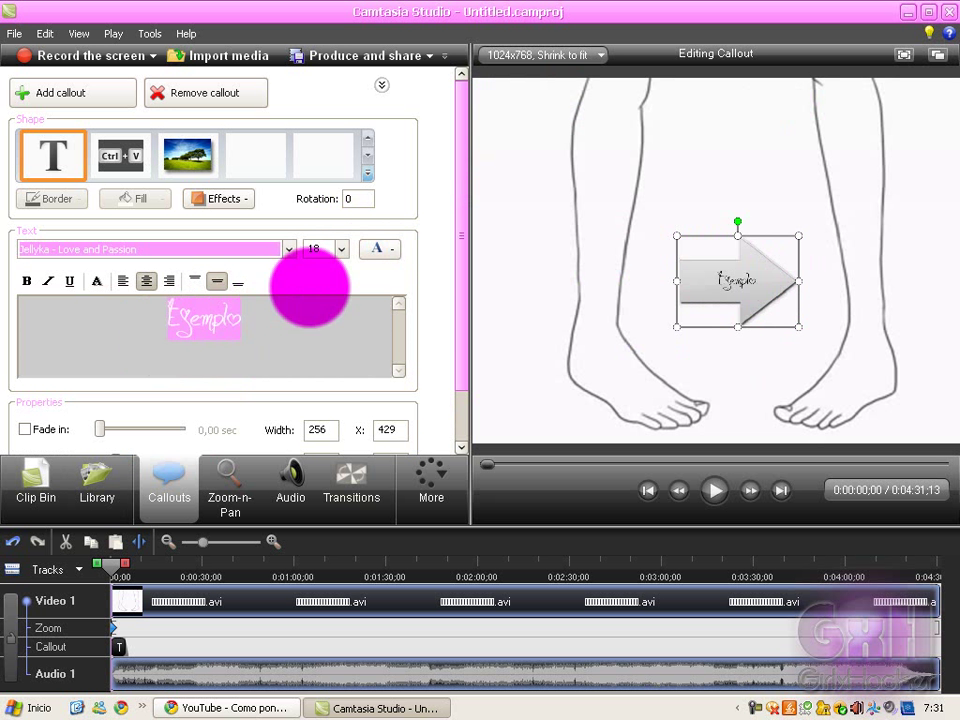
click(288, 249)
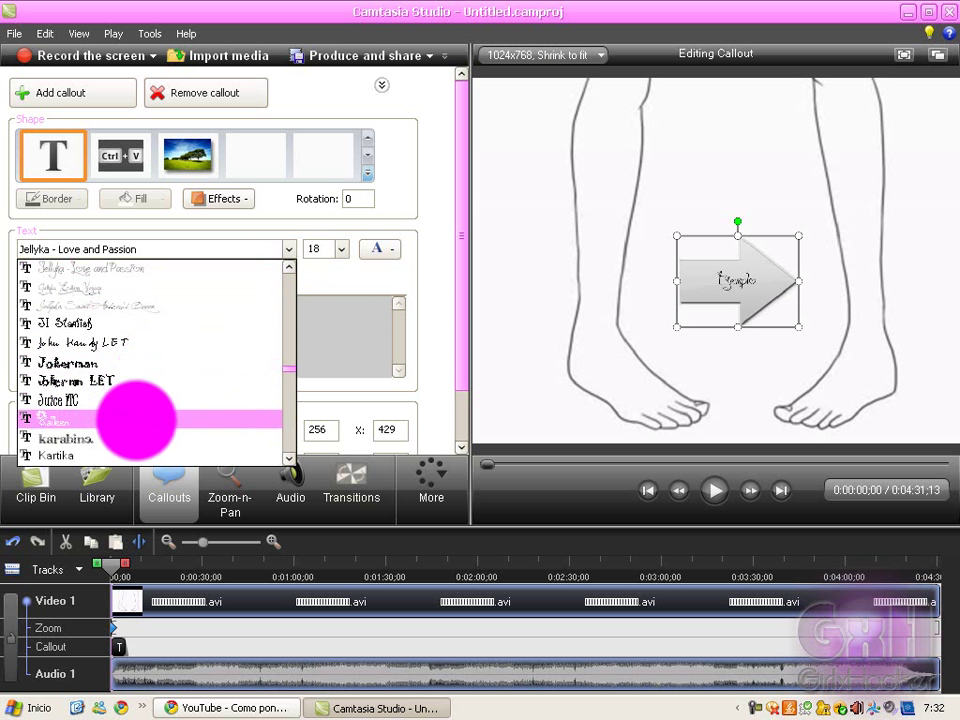
click(156, 416)
click(338, 249)
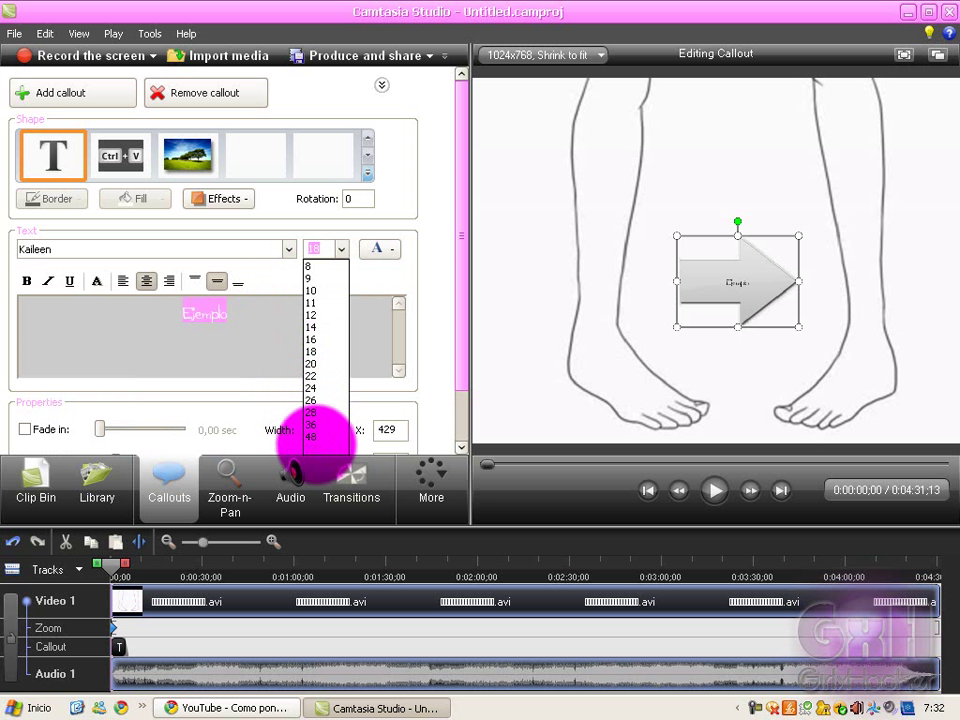
click(311, 448)
Step: Enlarge the arrow-shaped text callout to a width of about 386 and place it between the legs at about X 302
drag(673, 323, 718, 274)
click(632, 214)
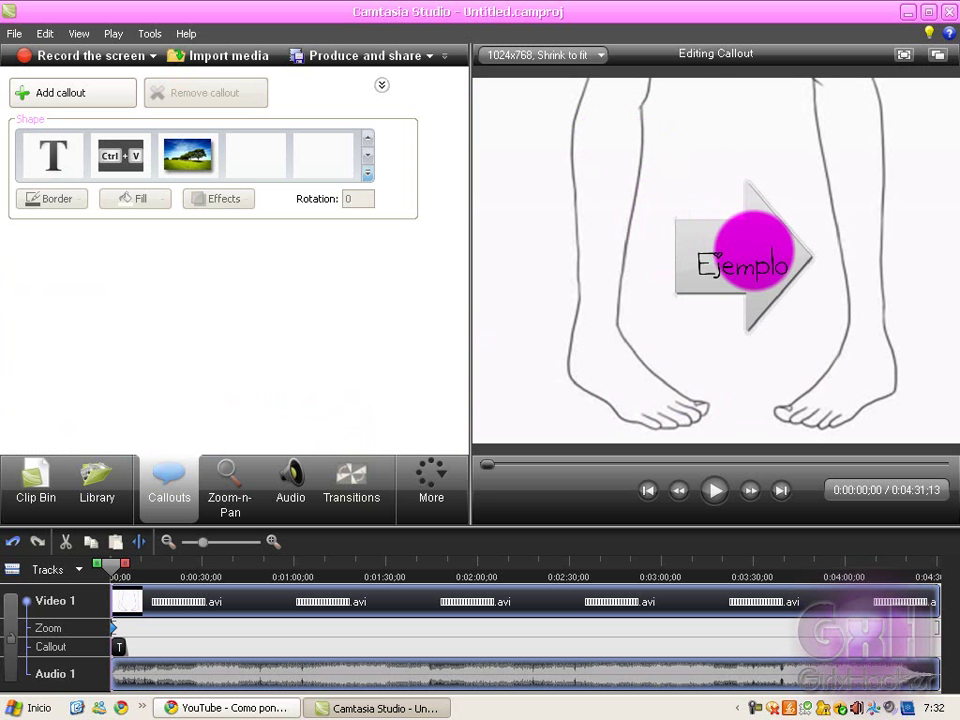
click(752, 250)
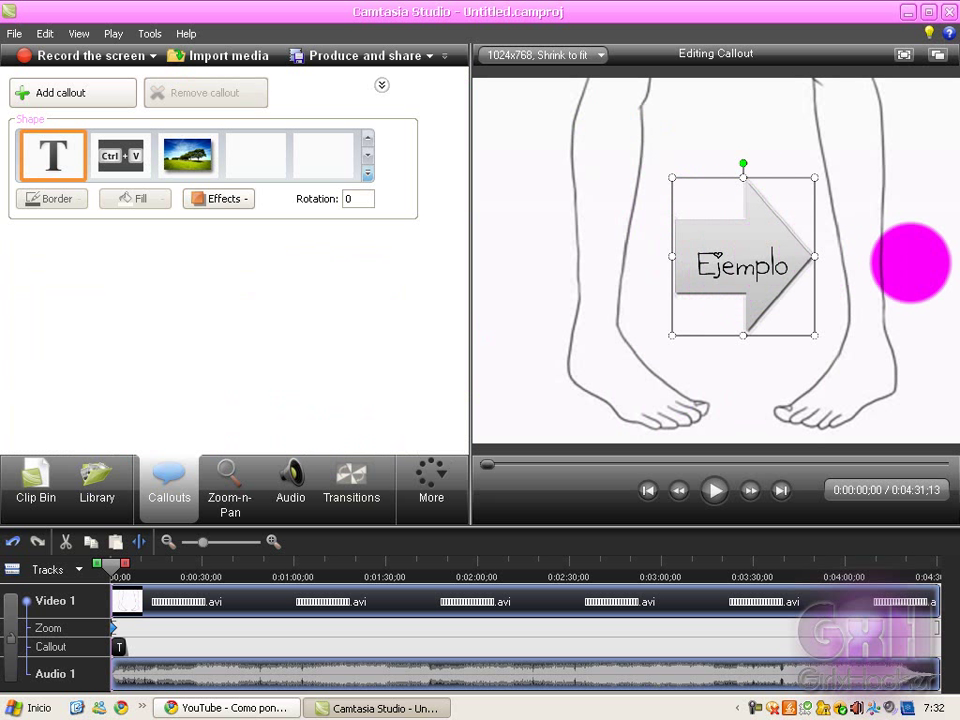
click(741, 263)
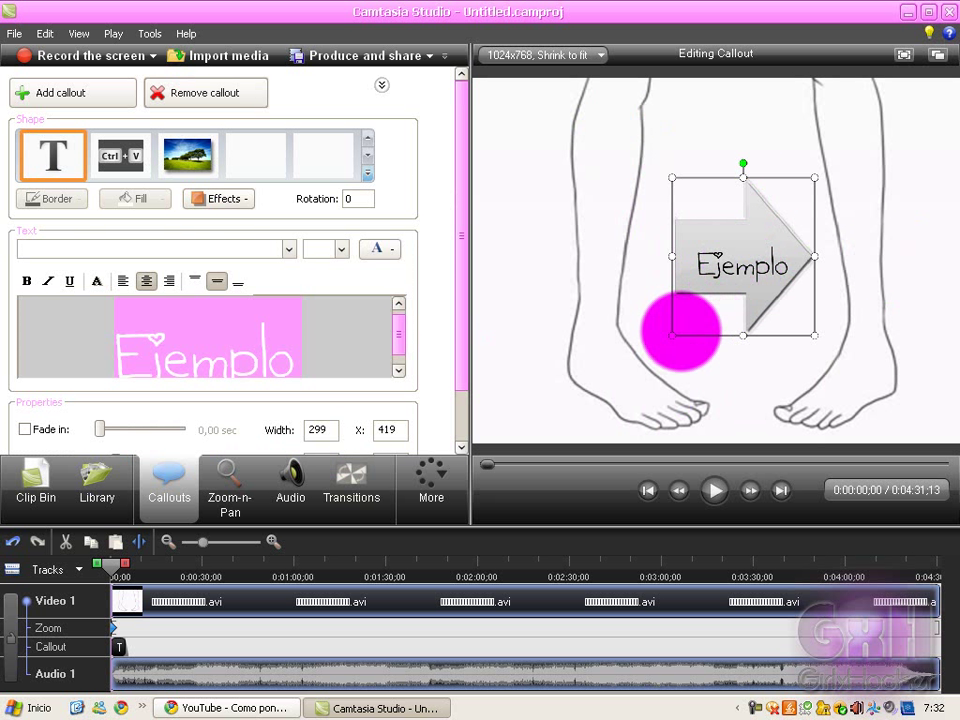
drag(671, 333, 686, 322)
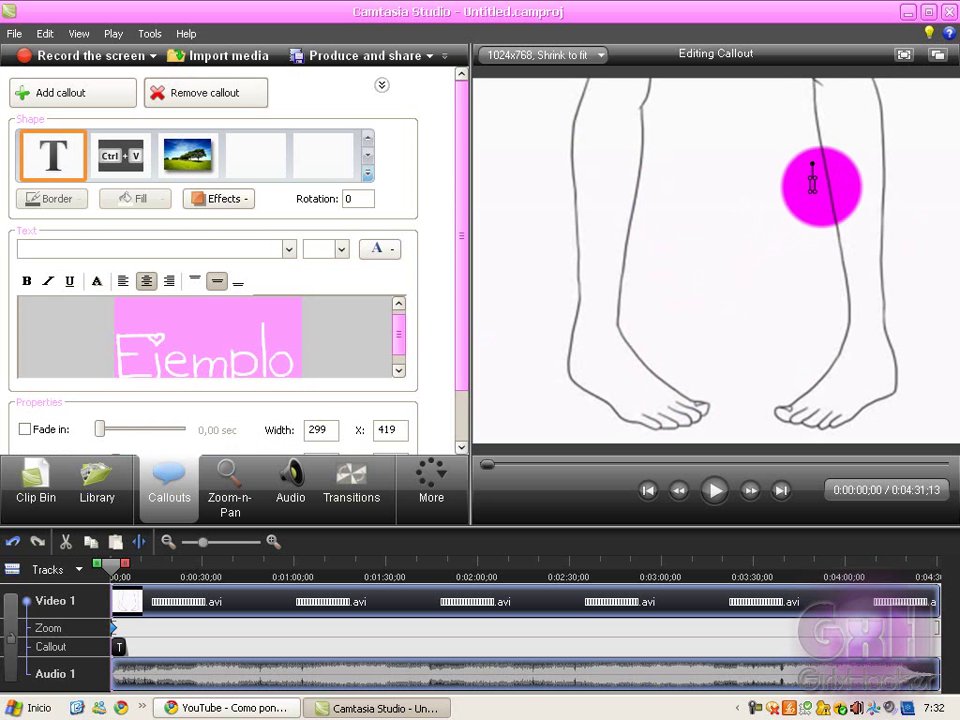
drag(812, 175, 719, 280)
drag(628, 325, 710, 212)
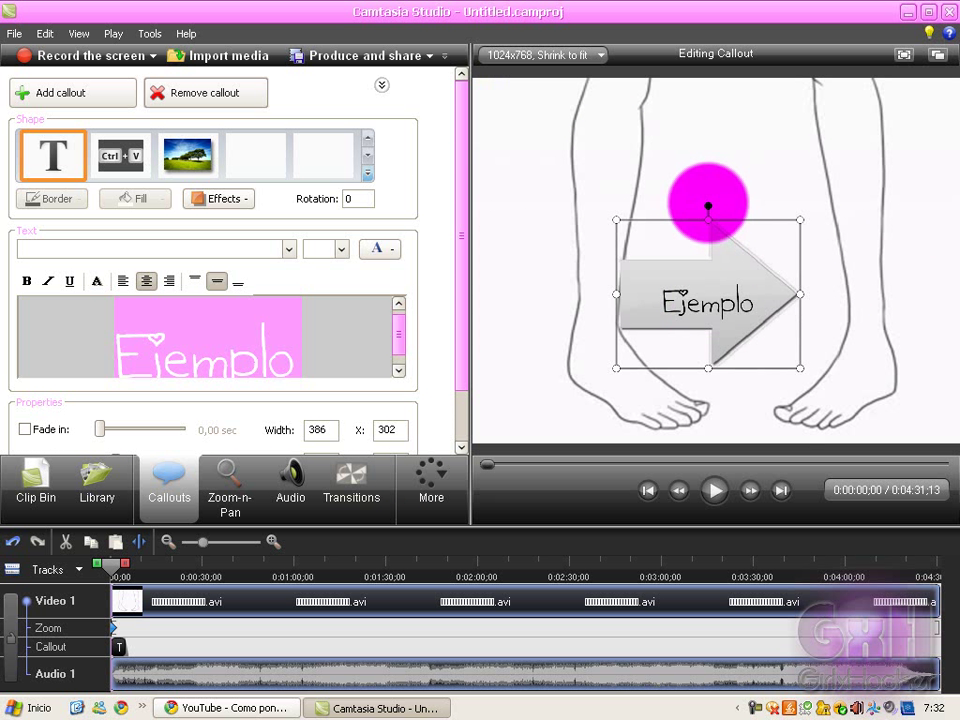
drag(777, 292, 648, 315)
drag(763, 325, 708, 207)
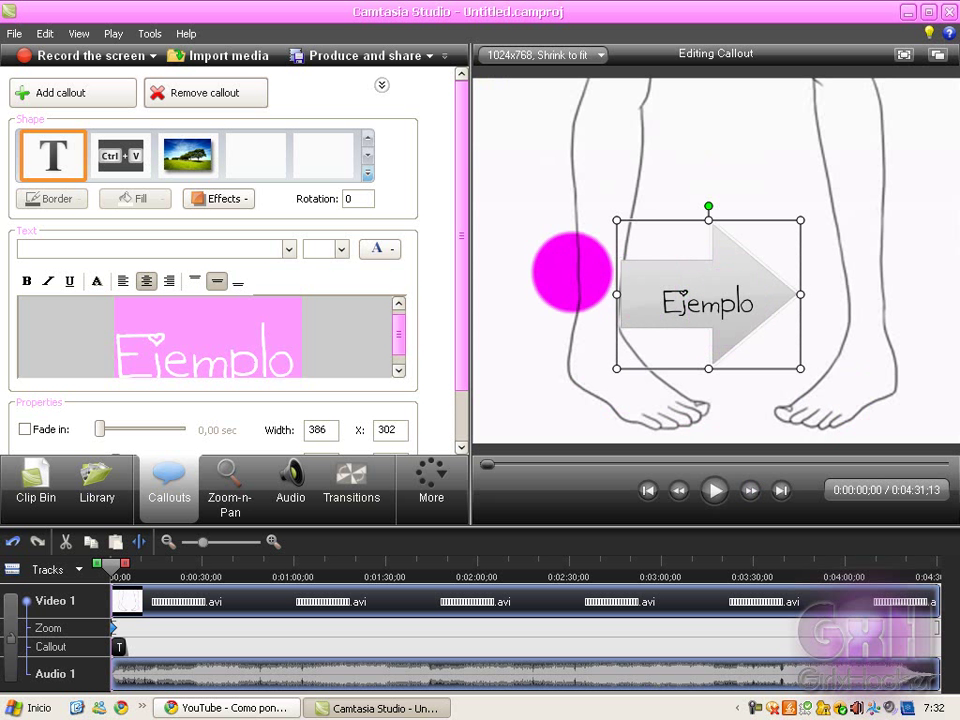
Step: Move the arrow-shaped text callout to the upper-left corner of the video frame, at X 0
click(585, 270)
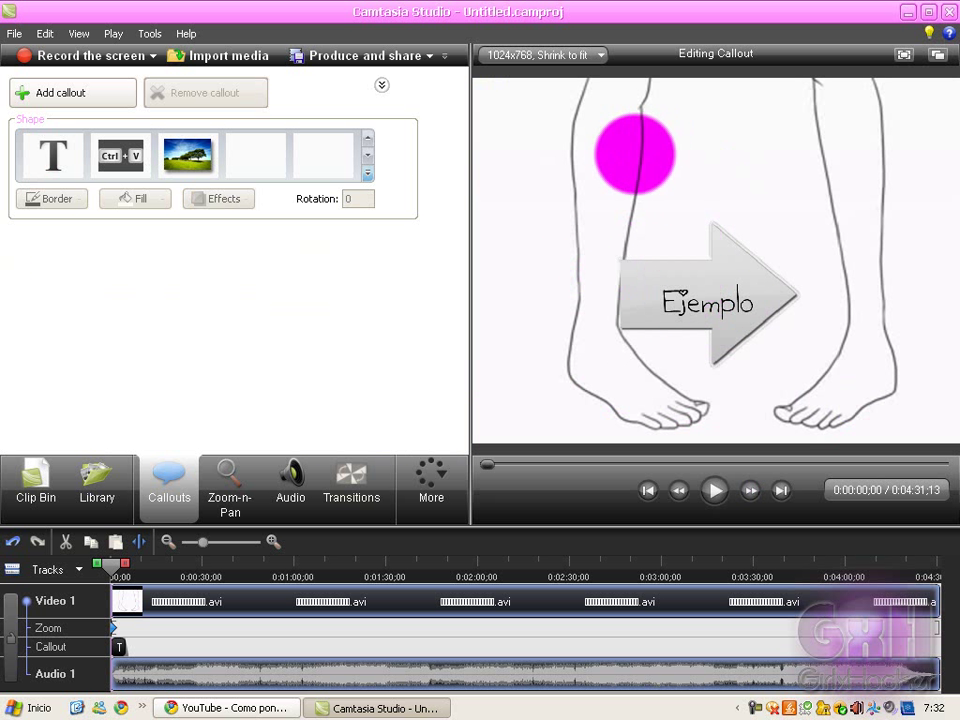
click(729, 300)
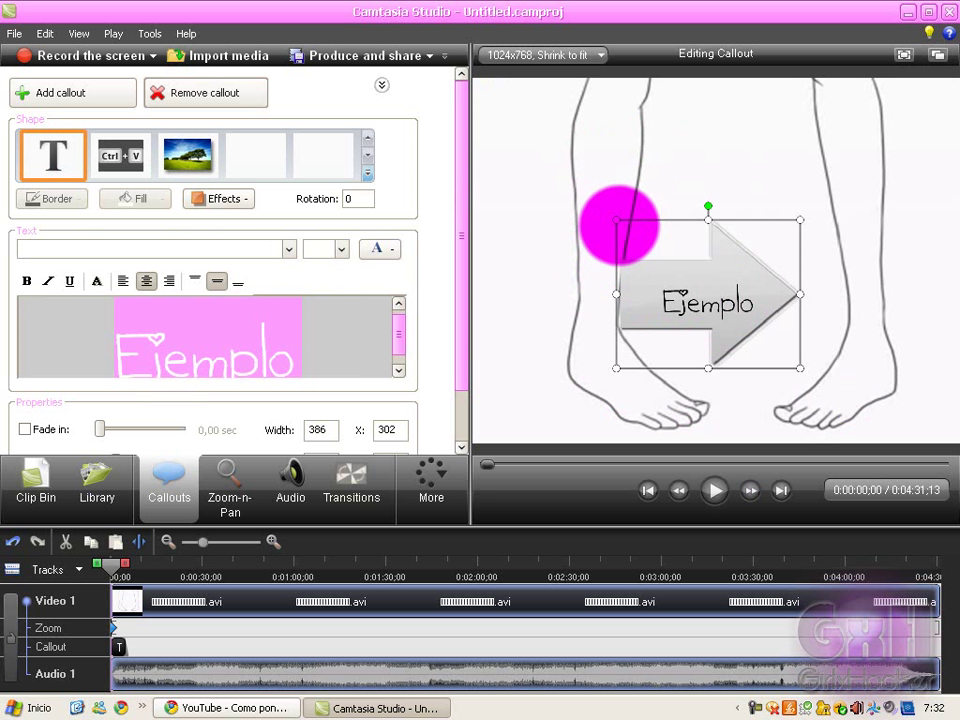
drag(664, 306, 553, 189)
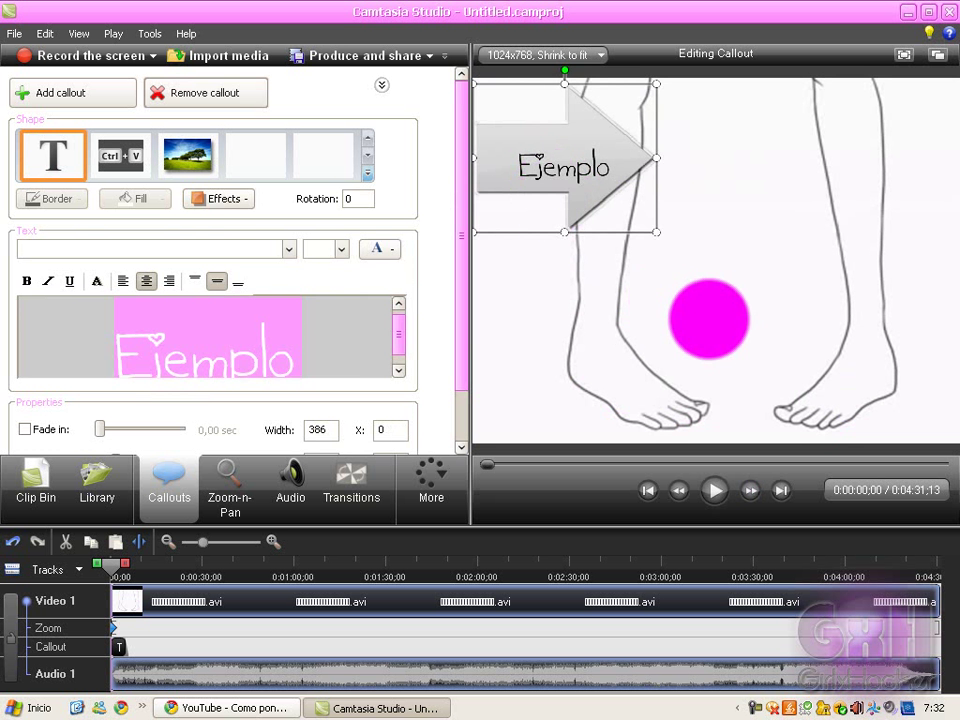
click(711, 317)
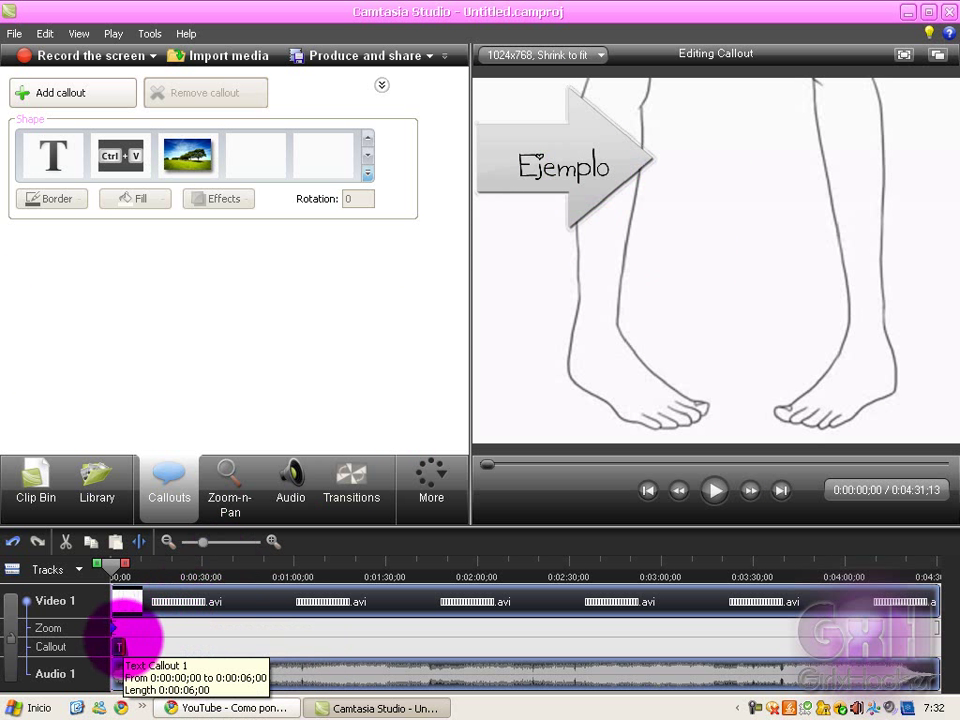
Step: Replace the arrow-shaped text callout with a Filled Rounded Rectangle callout reading "Ejemplo", positioned at about X 136
click(118, 647)
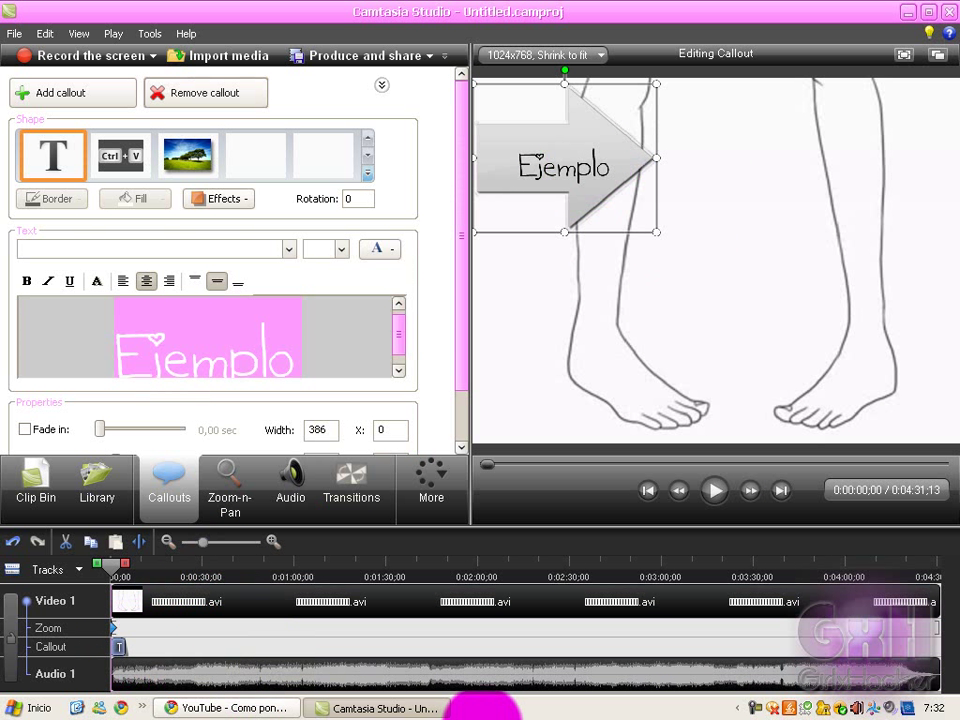
key(Delete)
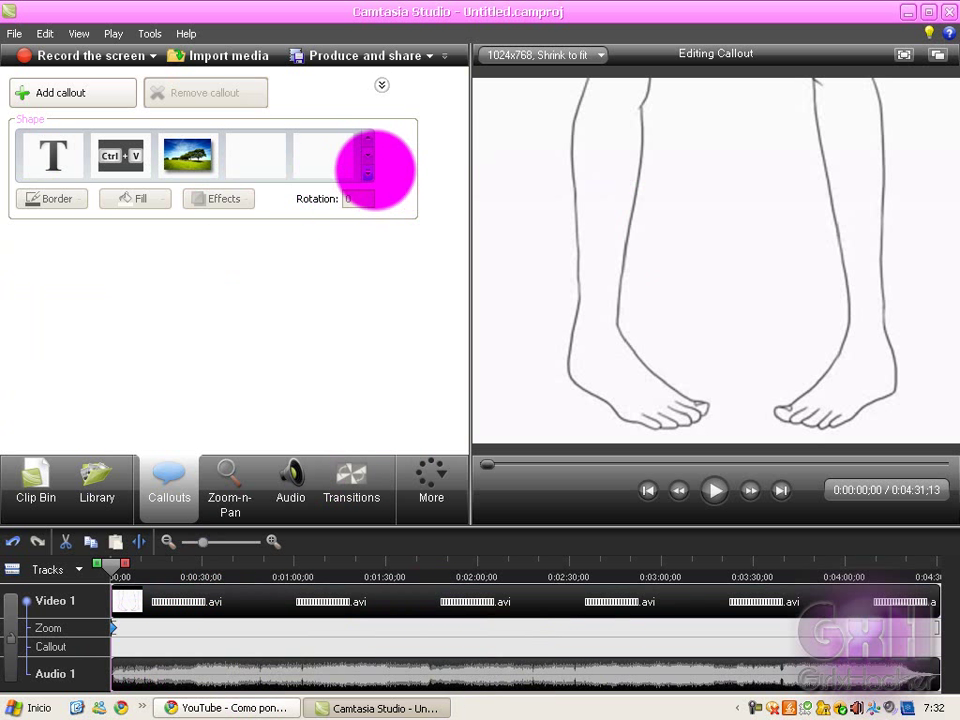
click(368, 168)
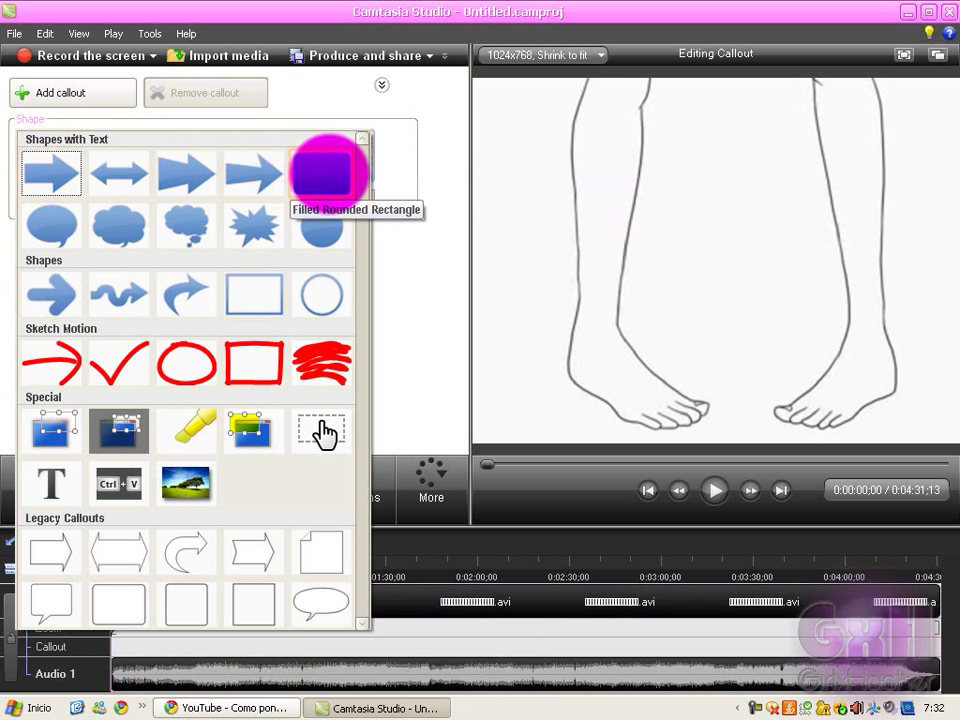
click(328, 172)
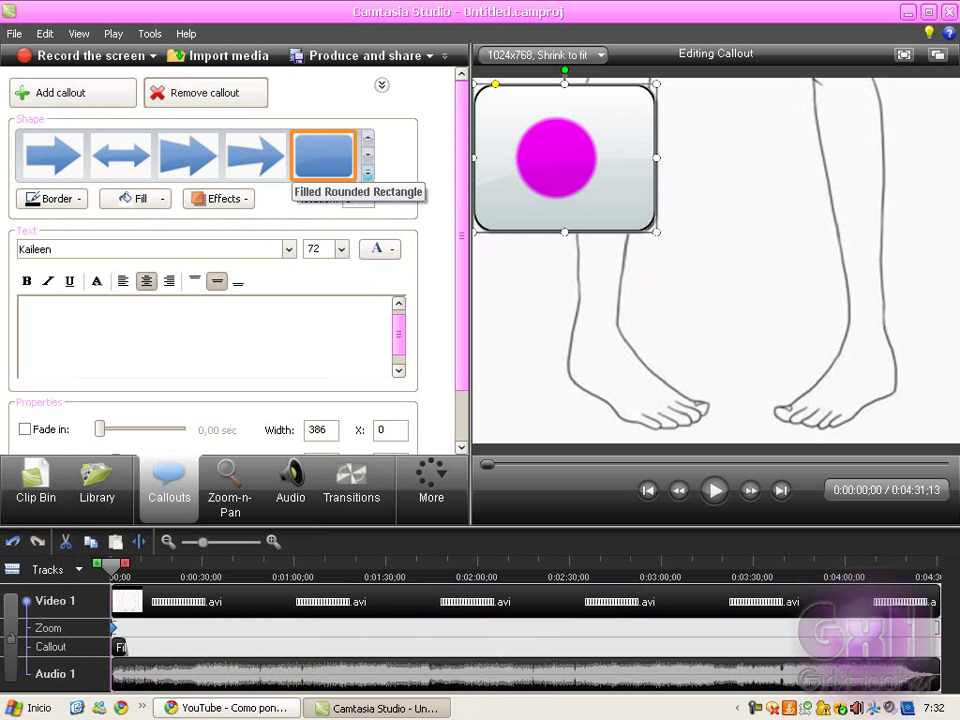
drag(553, 156, 618, 204)
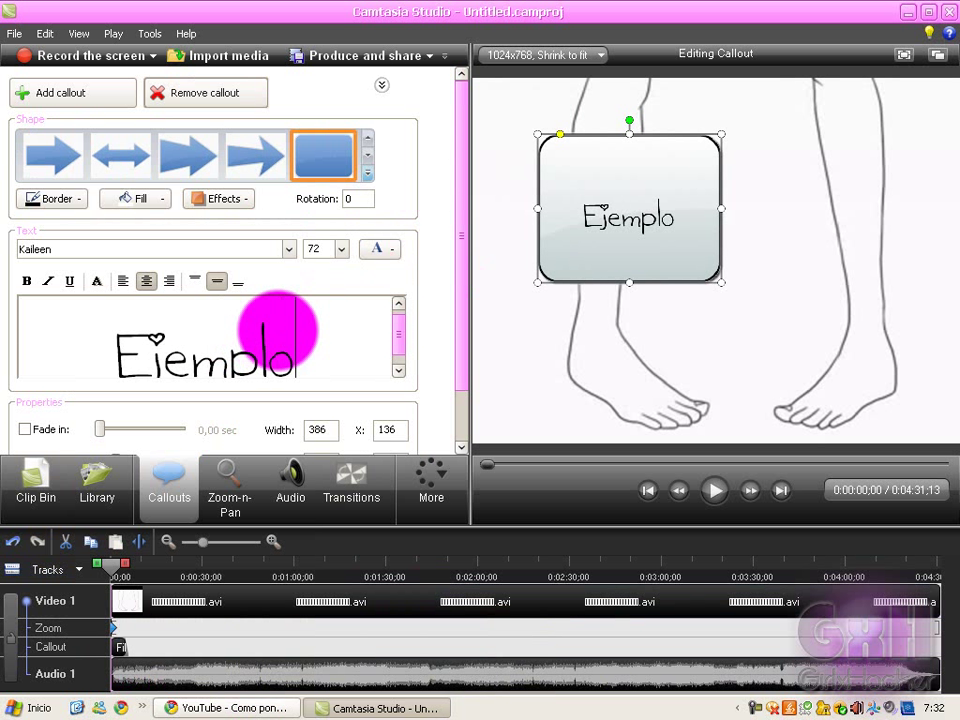
drag(124, 349, 246, 349)
click(343, 349)
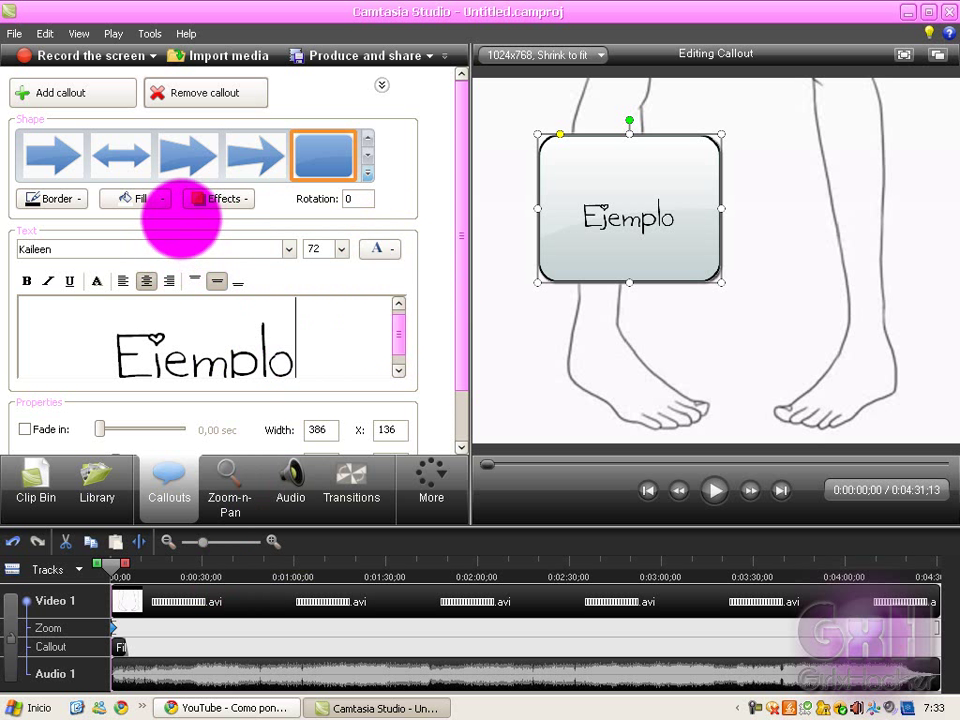
Step: Remove the fill from the rounded rectangle callout, keeping its border and text
click(155, 194)
click(235, 198)
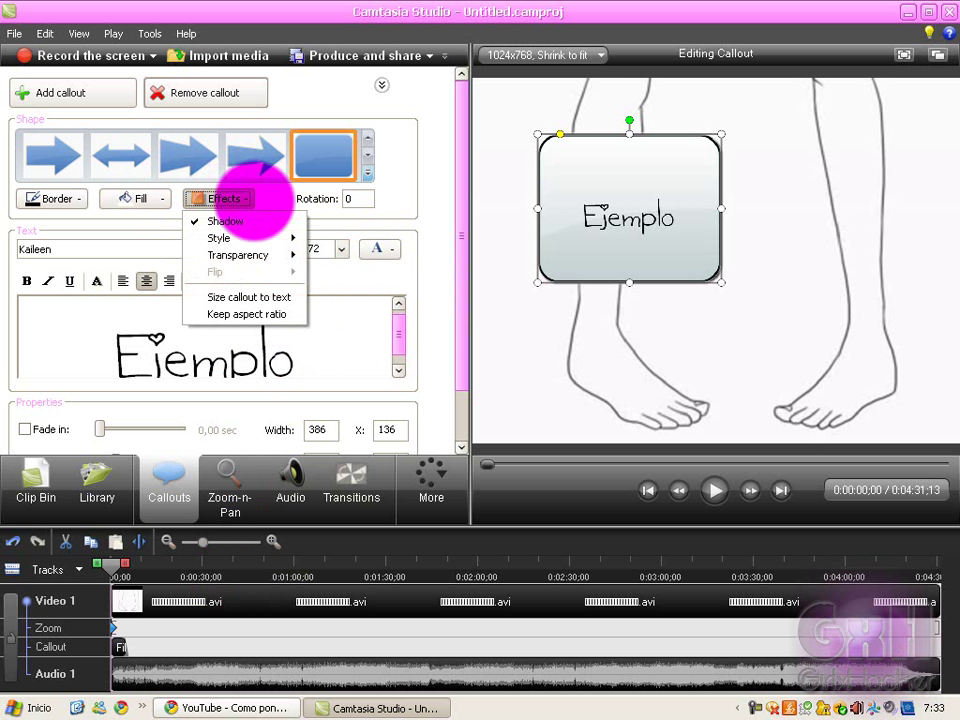
mouse_move(274, 236)
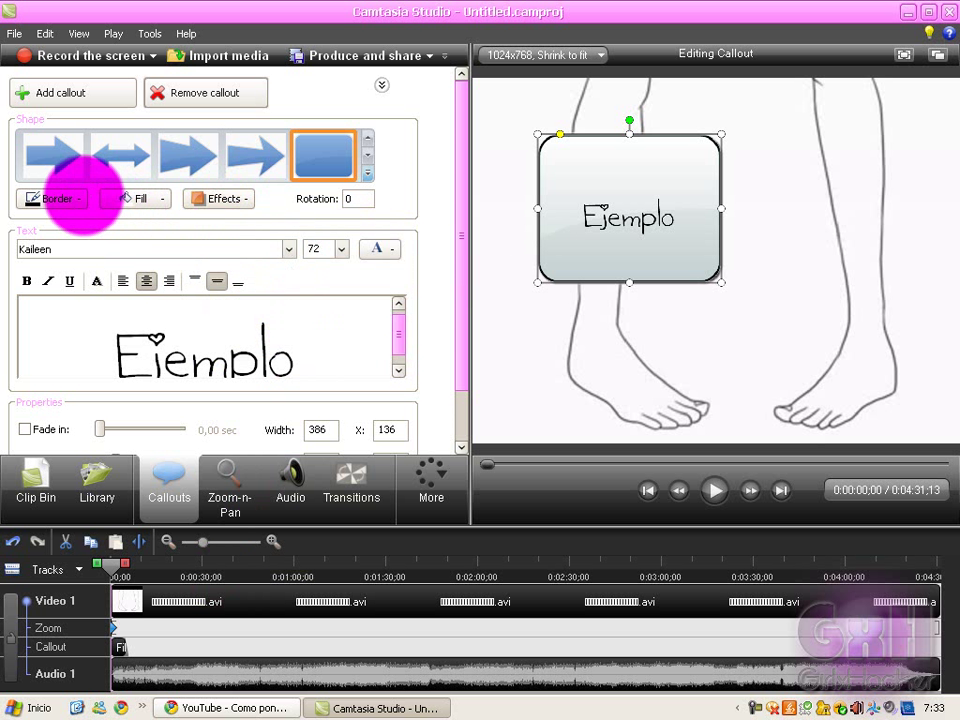
click(78, 196)
click(130, 198)
click(127, 196)
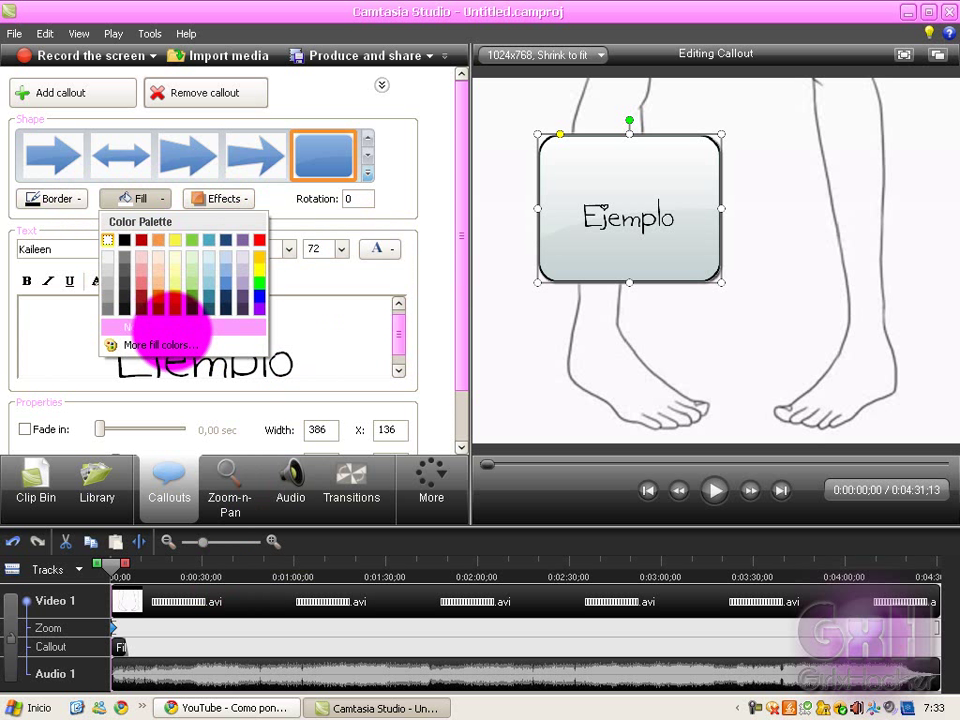
click(171, 327)
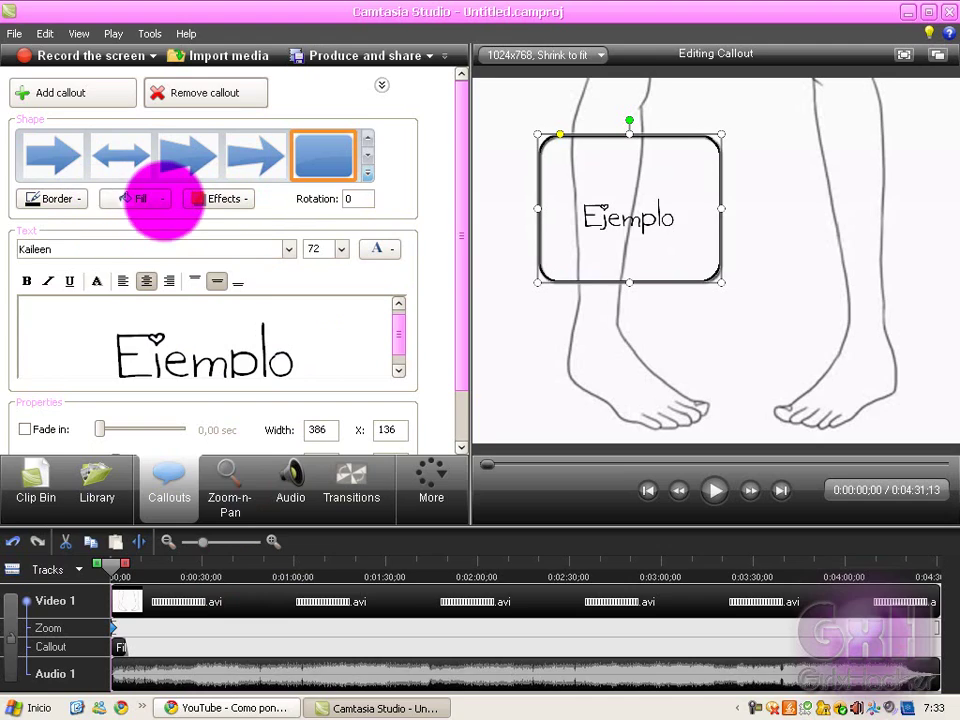
Step: Remove the border from the rounded rectangle callout reading "Ejemplo"
click(160, 200)
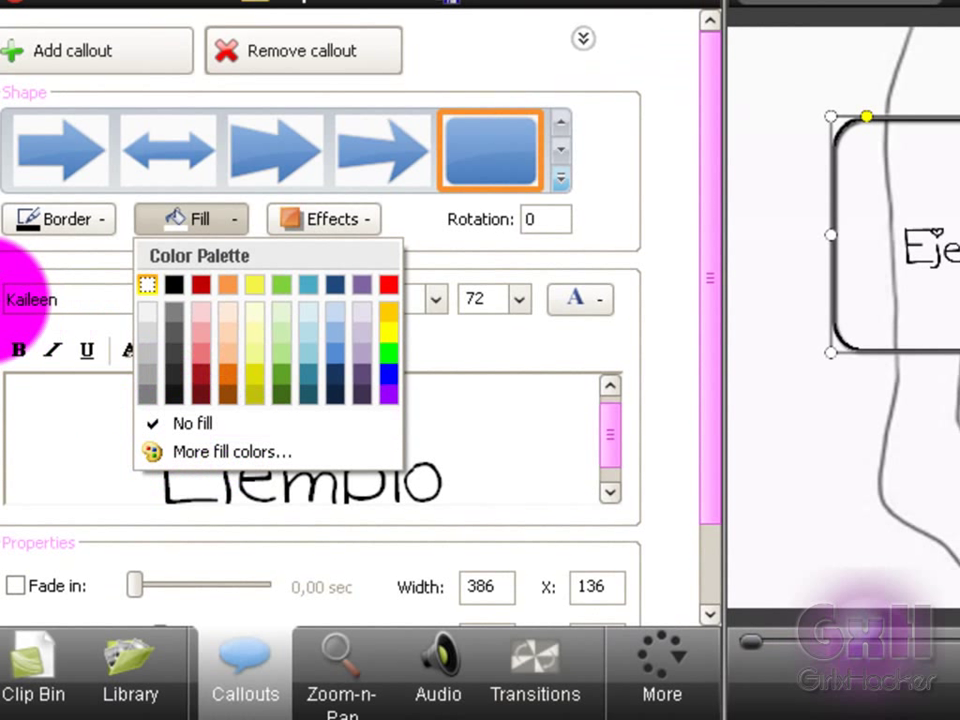
click(25, 250)
click(90, 220)
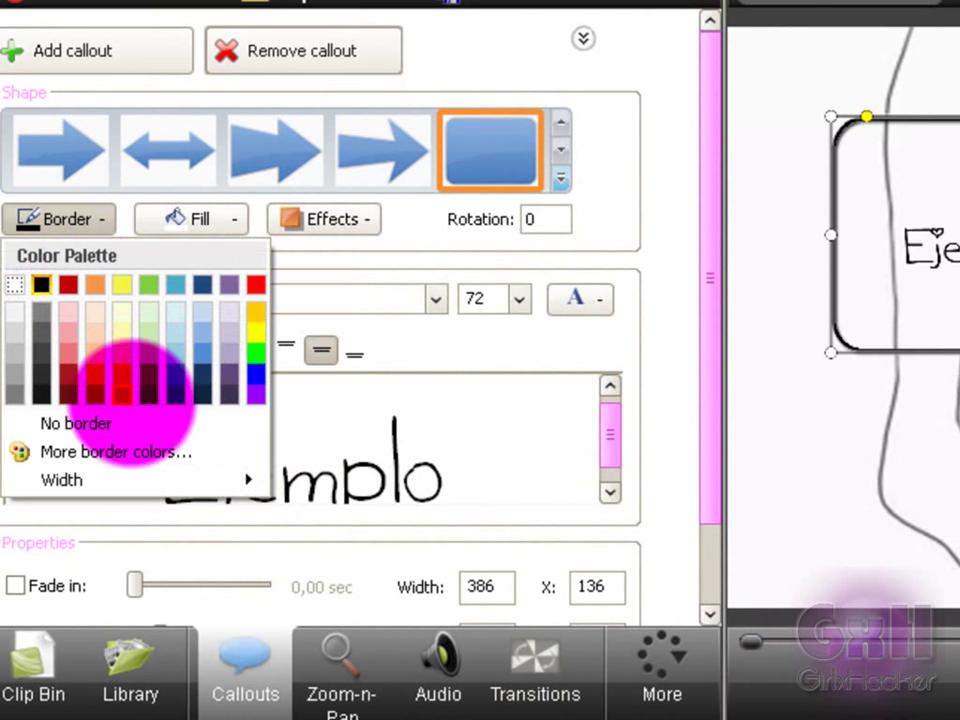
click(45, 420)
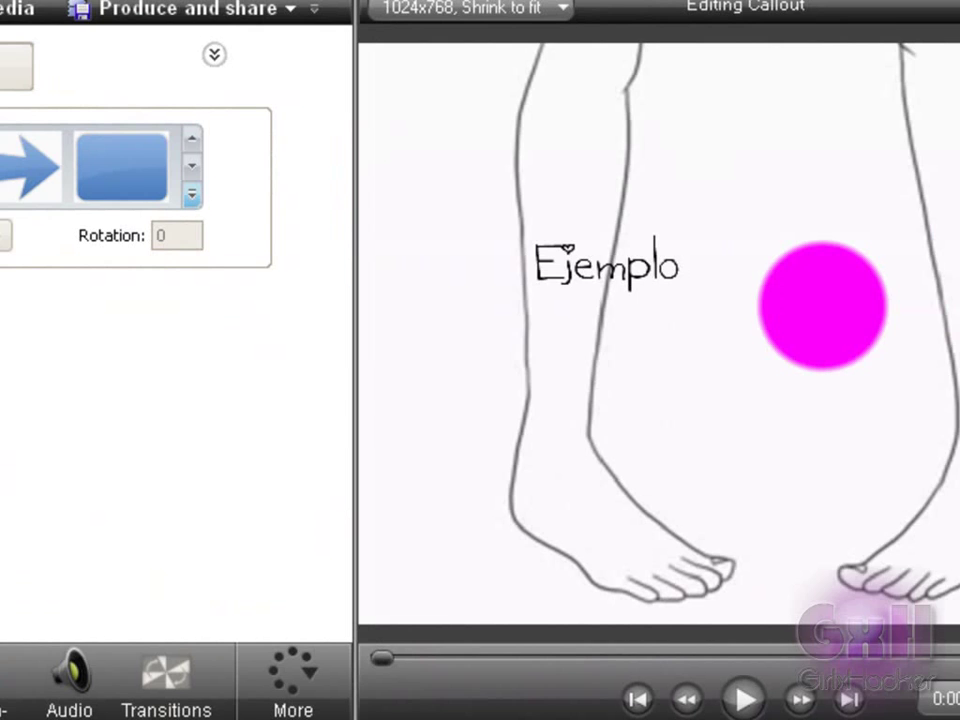
Step: Move the borderless "Ejemplo" text callout into the space between the legs, at about X 349
drag(822, 305, 597, 257)
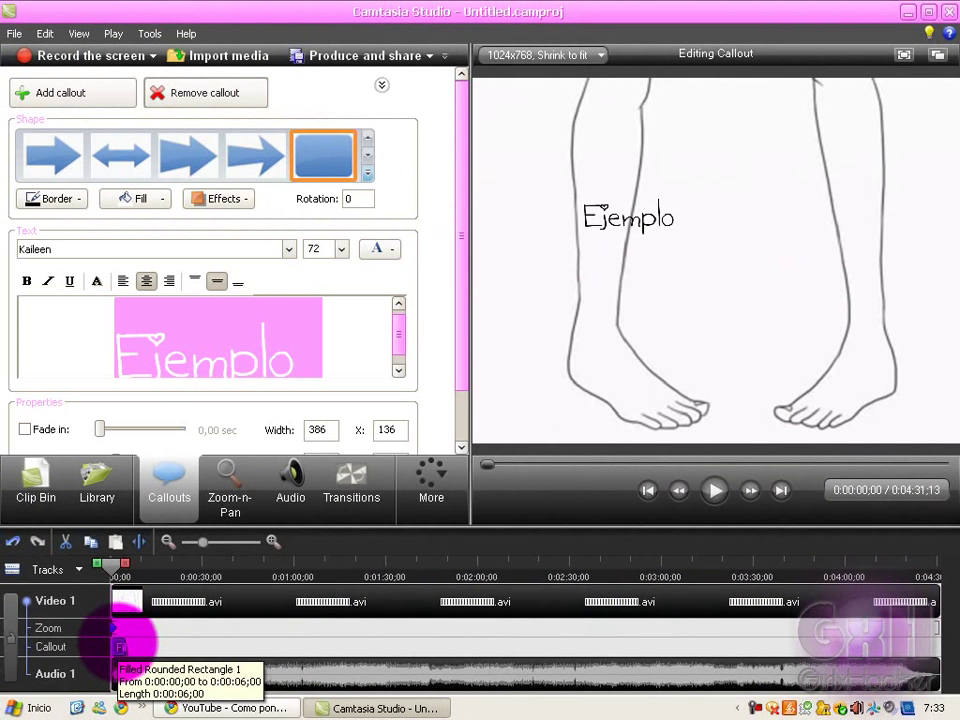
click(120, 646)
drag(568, 246, 738, 264)
click(658, 326)
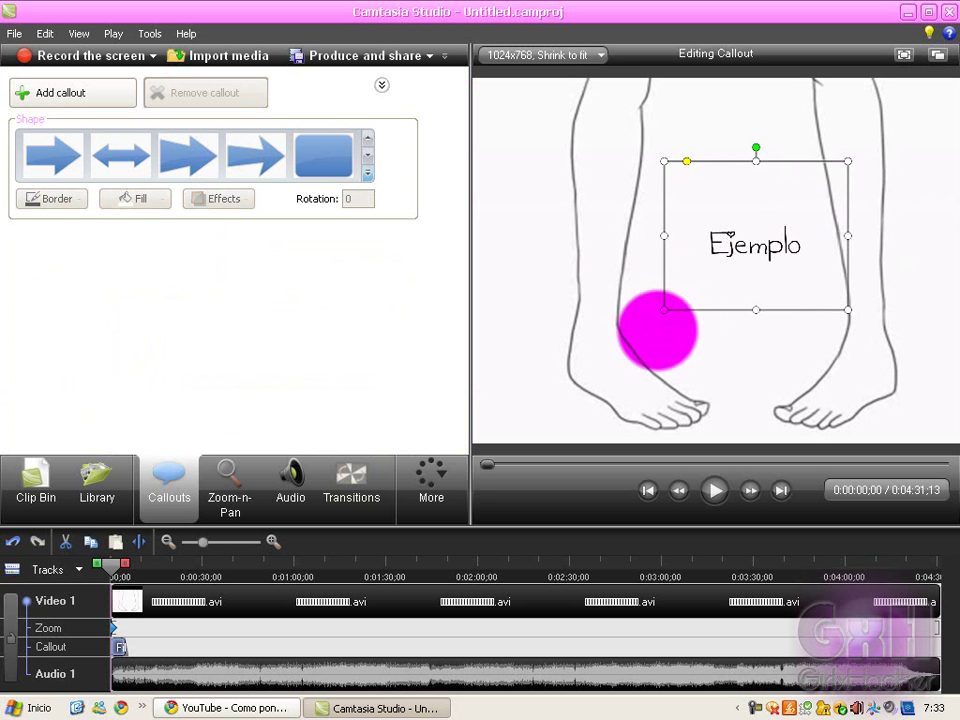
click(119, 647)
drag(756, 235, 731, 268)
click(857, 214)
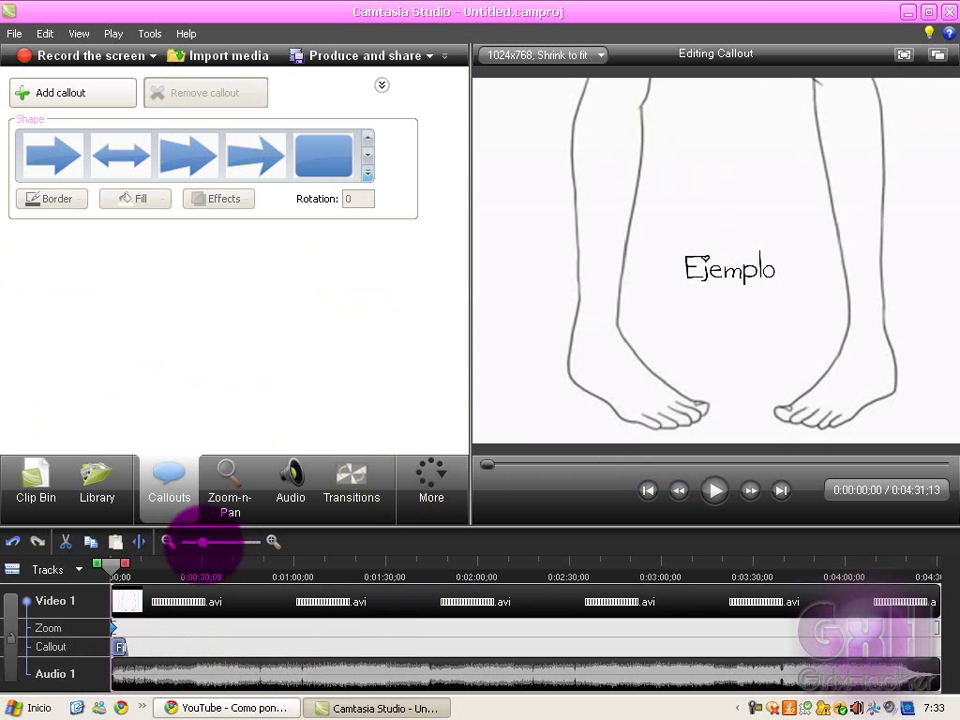
Step: Move the "Ejemplo" callout along the timeline to about 18 seconds and back to the start of the video
drag(195, 543, 225, 541)
drag(180, 641, 713, 648)
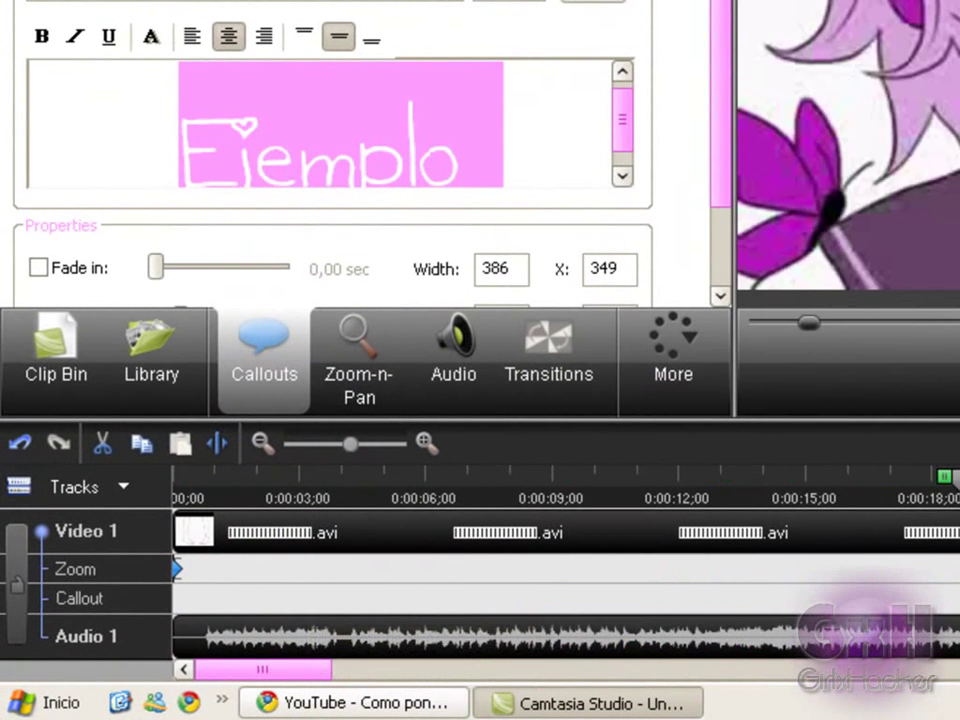
drag(955, 605, 225, 561)
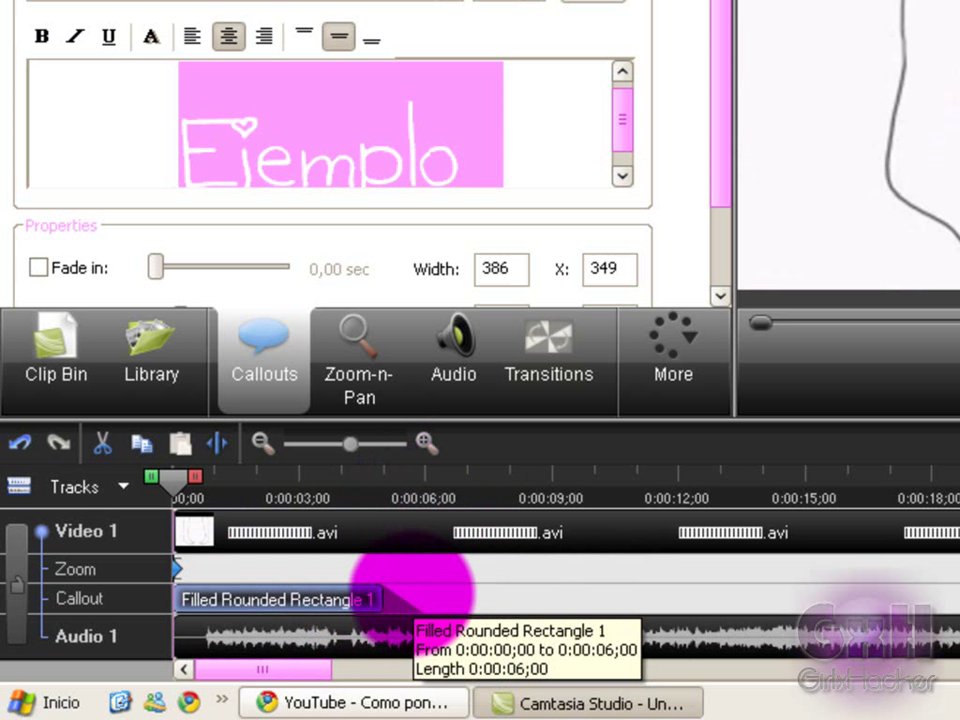
Step: Extend the "Ejemplo" callout's duration to about 0:00:06;29 on the timeline and preview the clip
drag(415, 600, 427, 600)
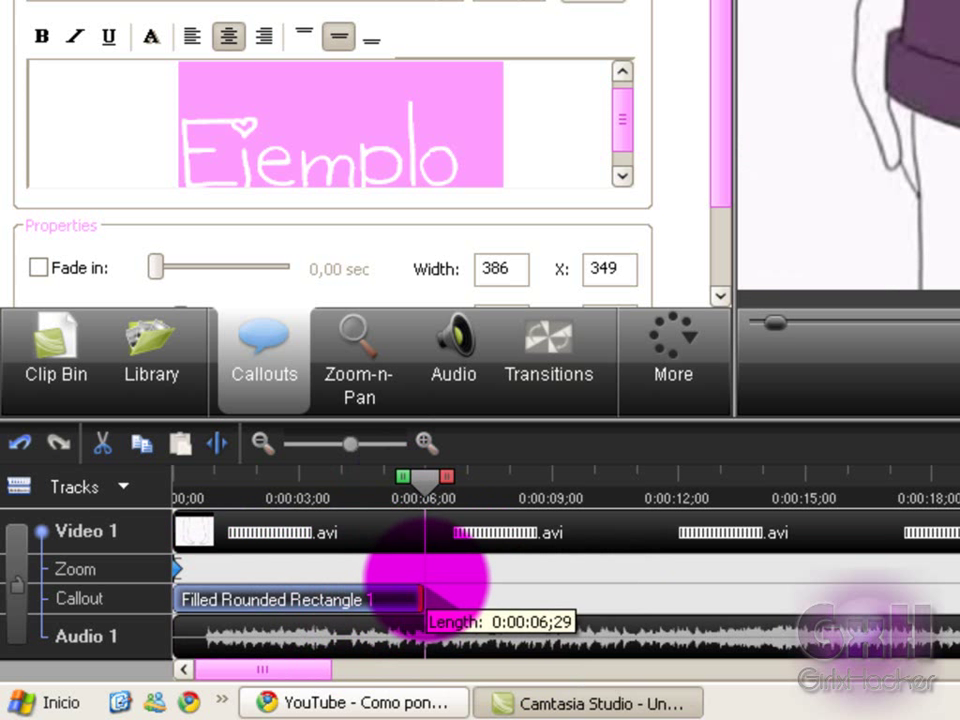
drag(425, 600, 424, 601)
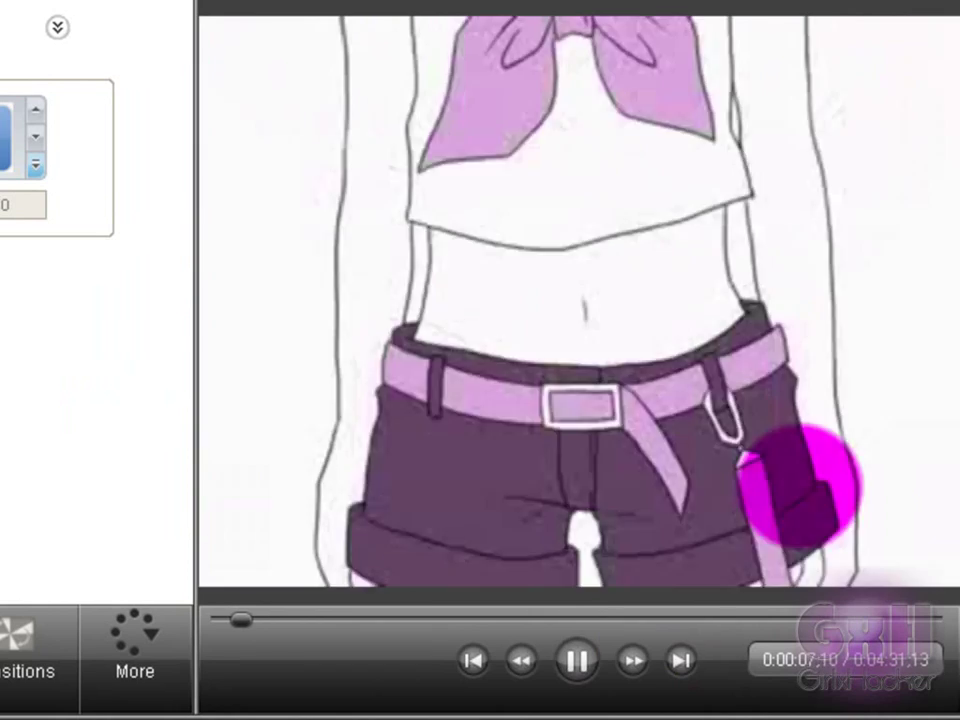
click(576, 660)
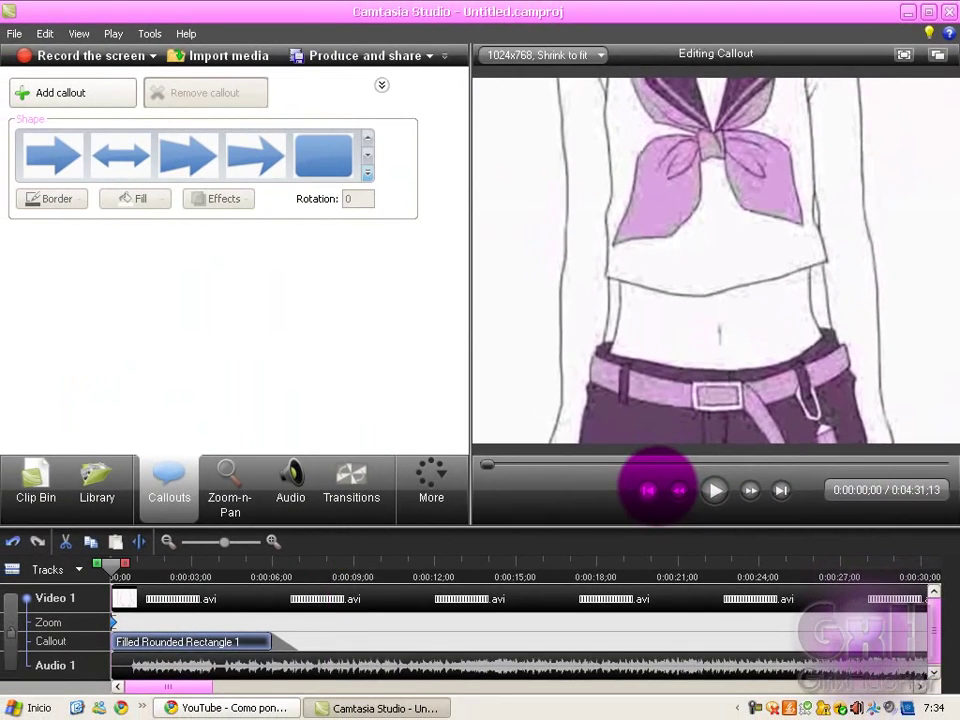
click(511, 622)
Step: Switch to the Chrome browser and look over the YouTube channel page featuring the "Pray for Japan" video
click(372, 707)
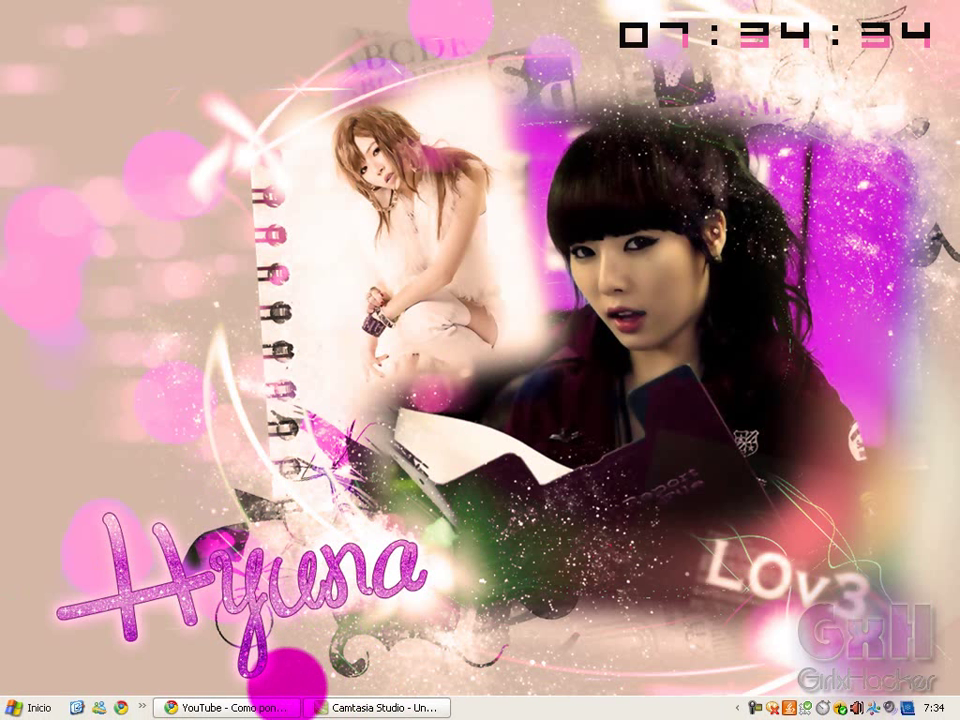
click(228, 707)
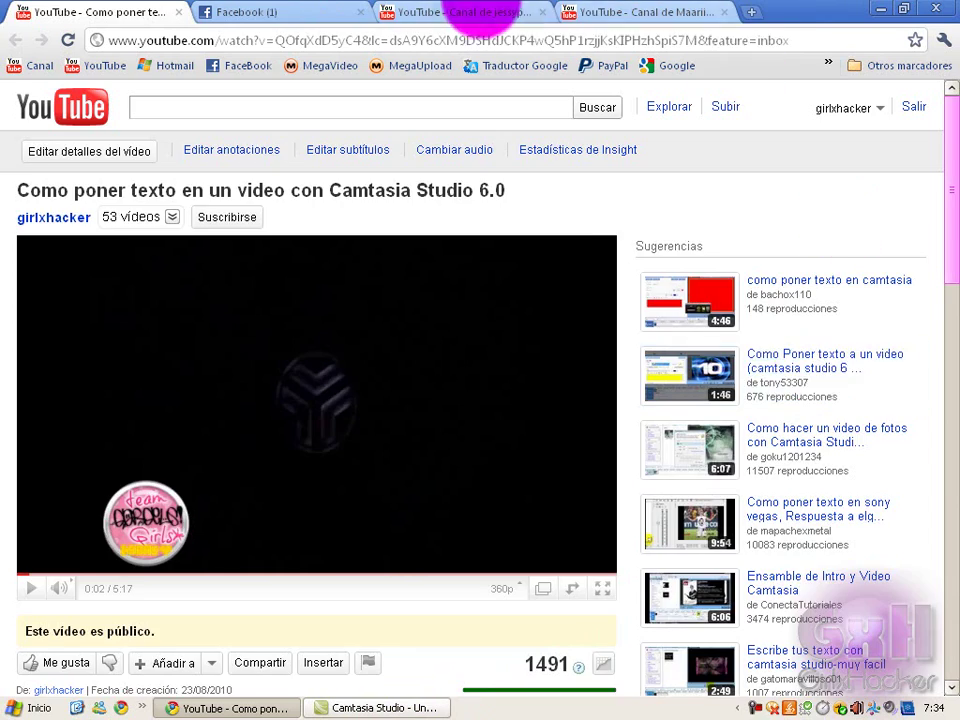
click(465, 12)
drag(945, 118, 945, 300)
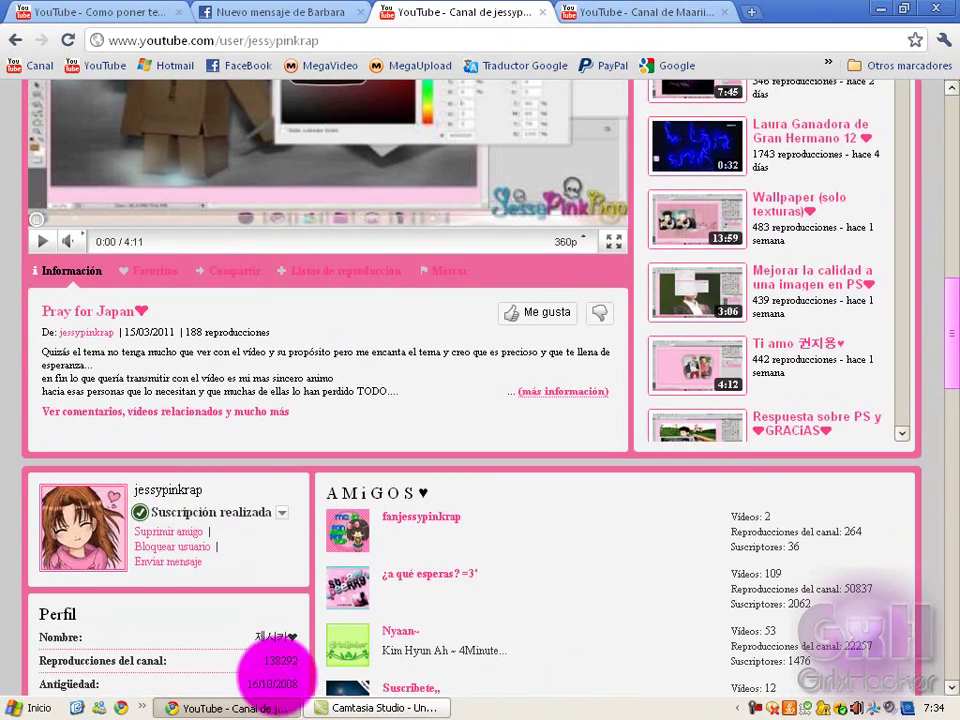
click(258, 707)
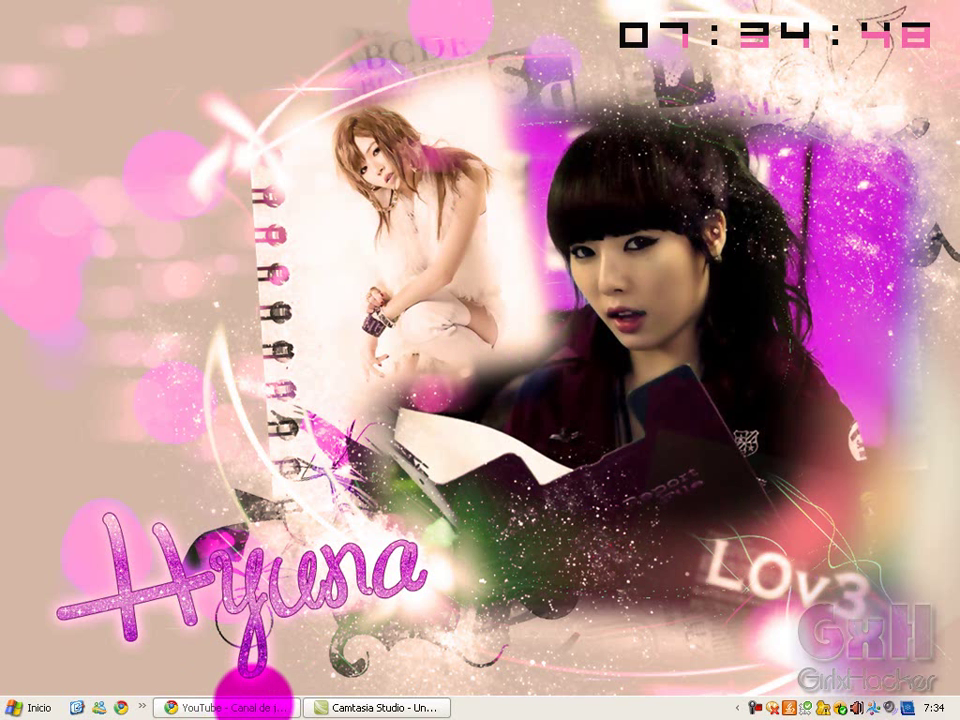
click(250, 707)
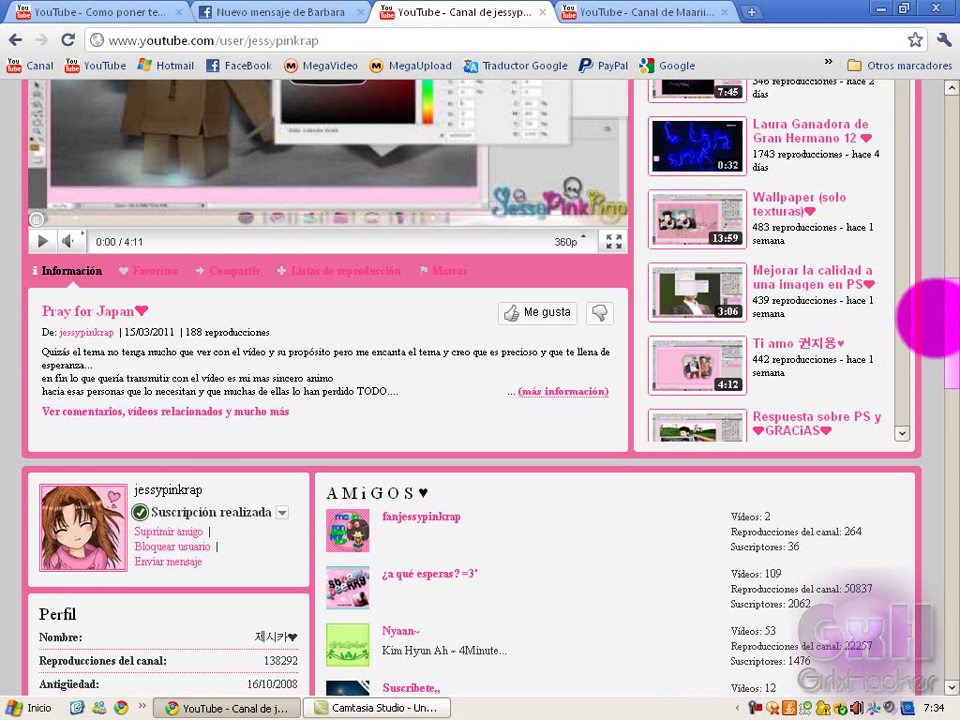
Step: Examine the profile and comments on the other open YouTube channel, and the visitor comments on the "Pray for Japan" channel
click(705, 13)
drag(949, 204, 945, 335)
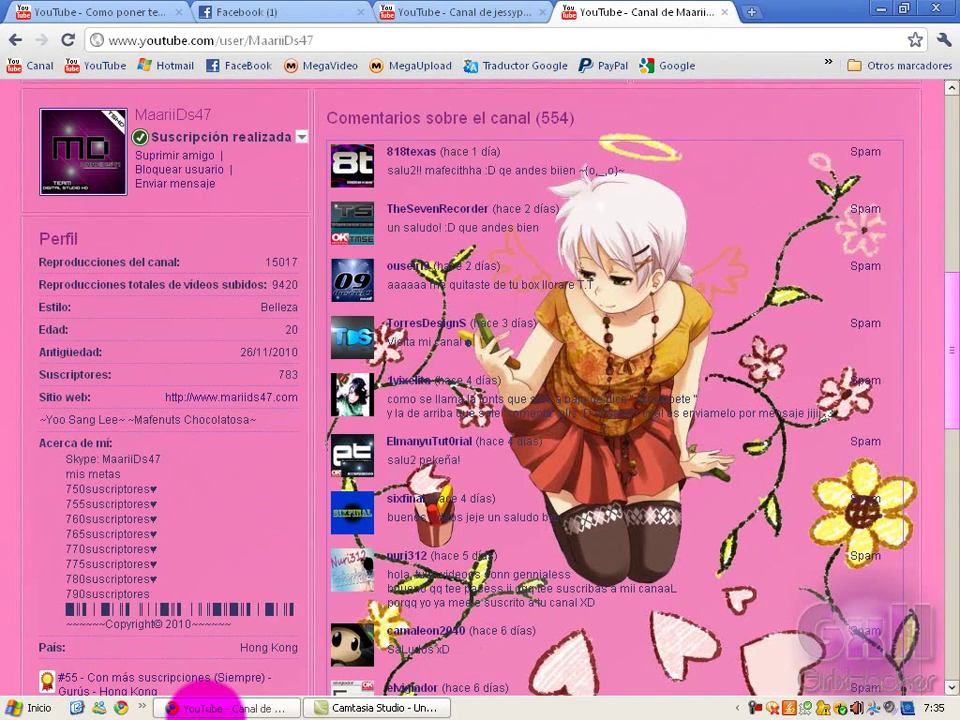
click(470, 12)
click(612, 13)
click(435, 14)
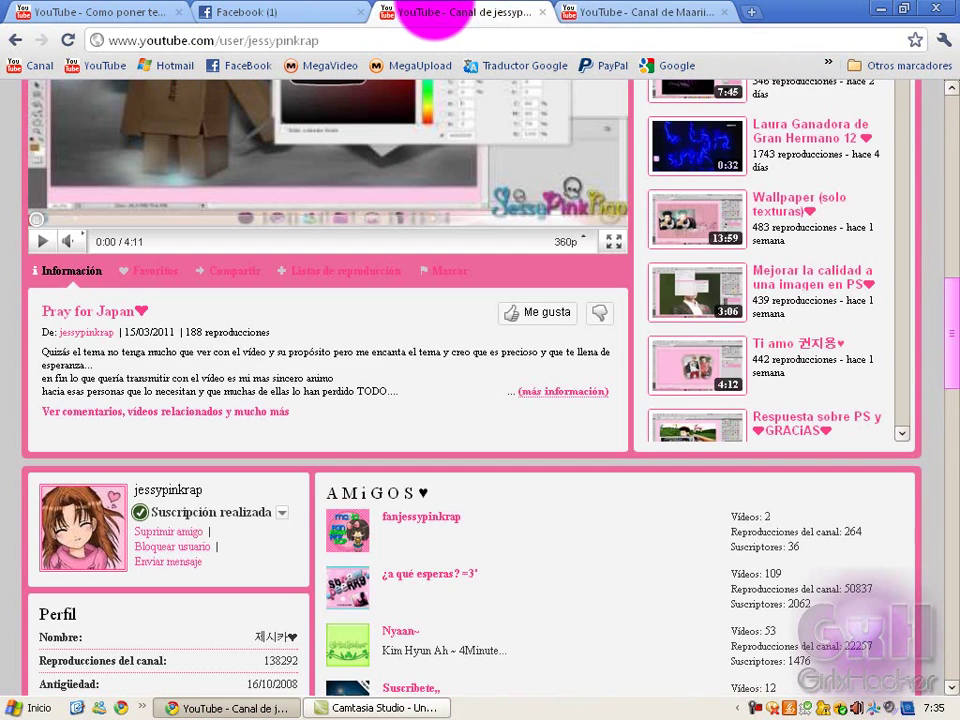
drag(942, 318, 945, 540)
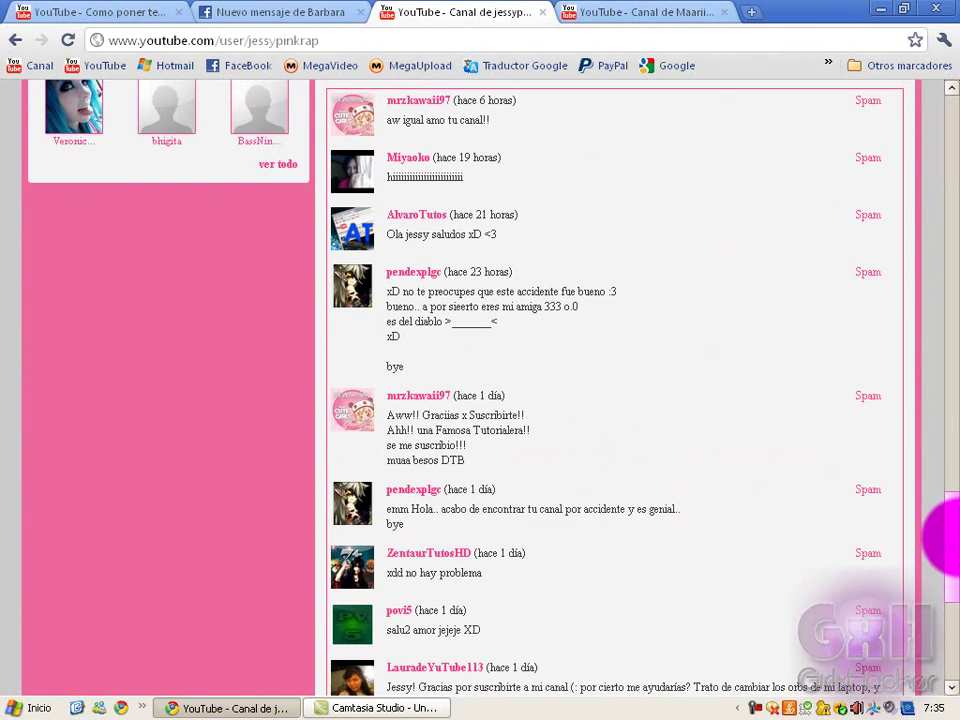
click(214, 705)
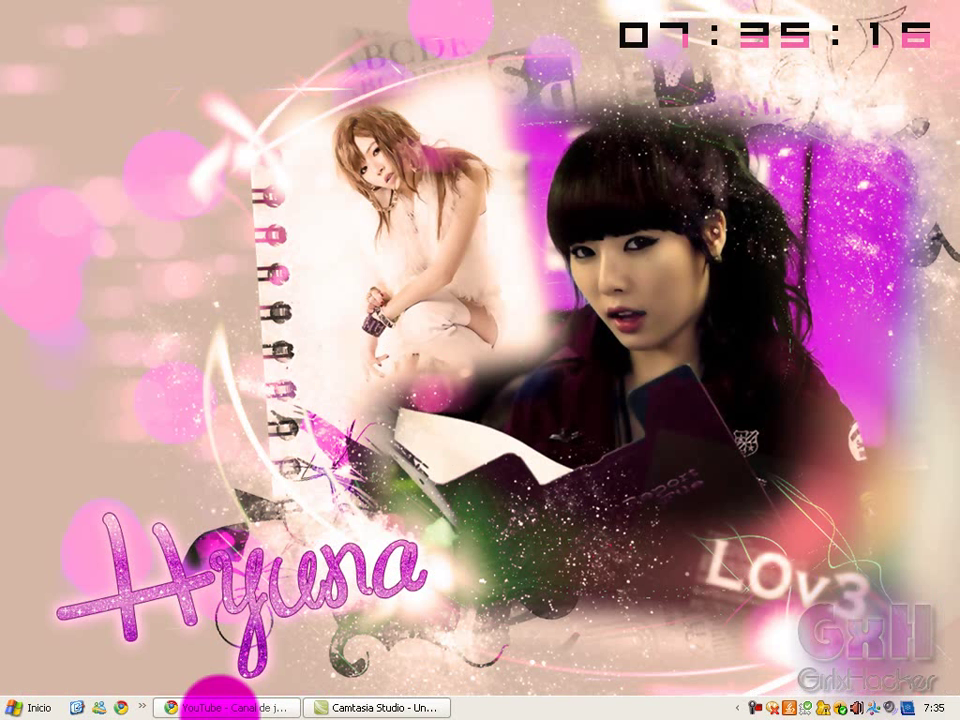